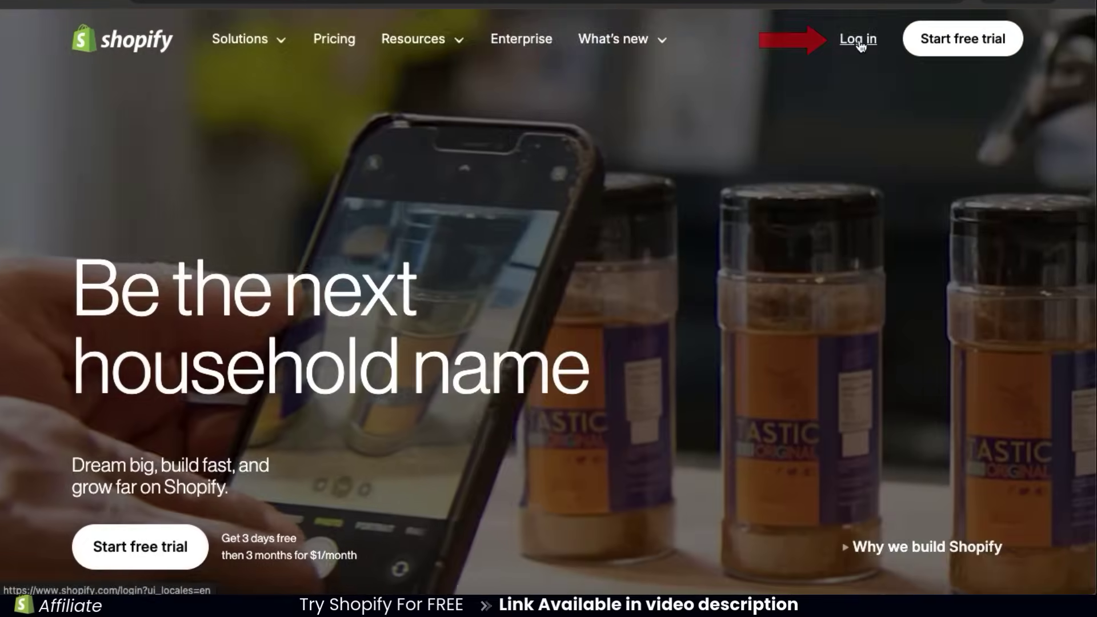
Log in from the Shopify homepage to reach the store's admin Home dashboard.
left_click(859, 40)
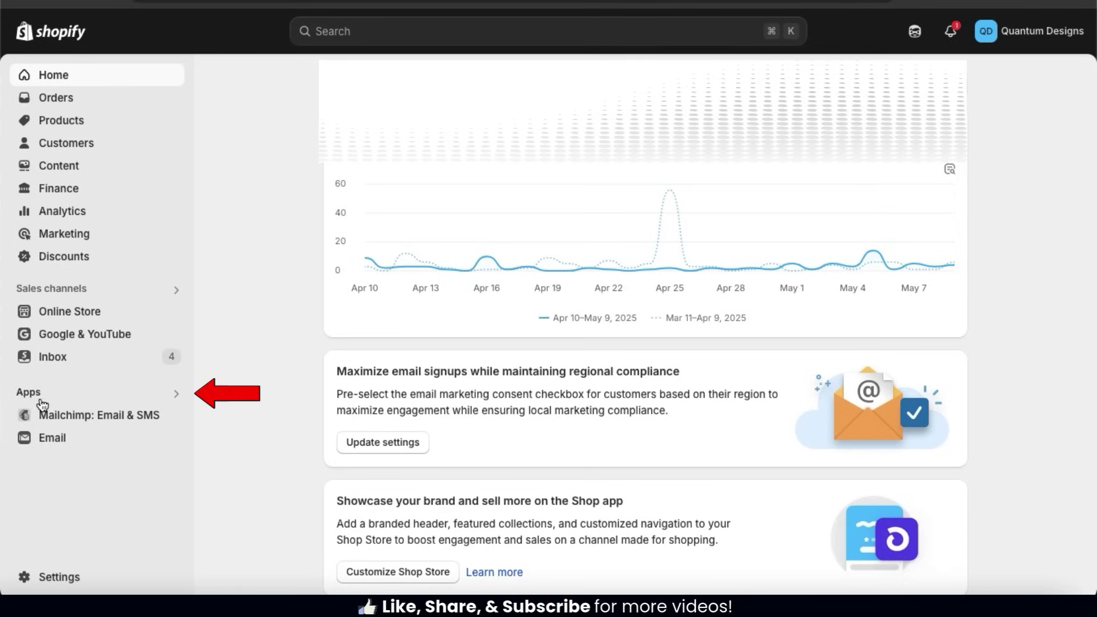
Open the Apps search panel listing Email, Mailchimp: Email & SMS, and Printful.
left_click(61, 393)
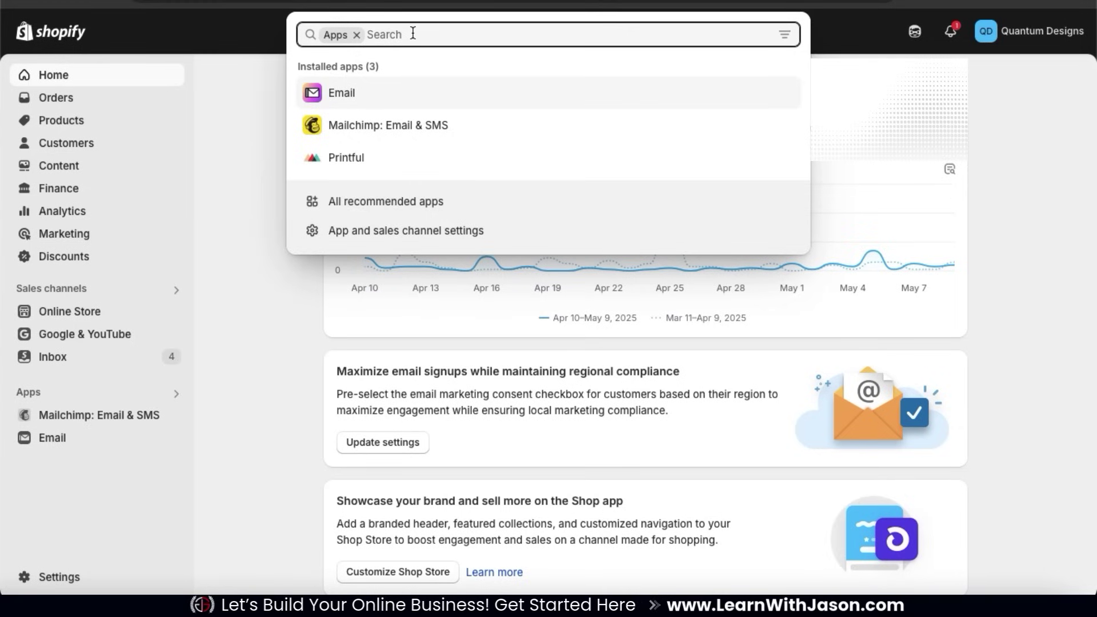
Search the Shopify App Store for 'reviews' from the Apps search field.
type("reviews")
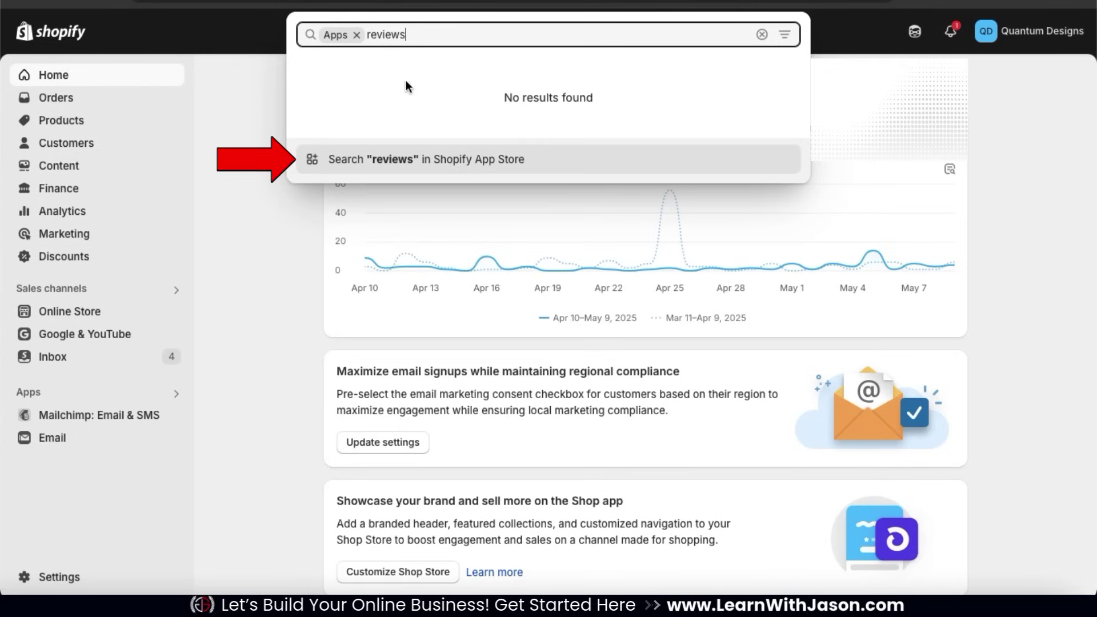
left_click(406, 166)
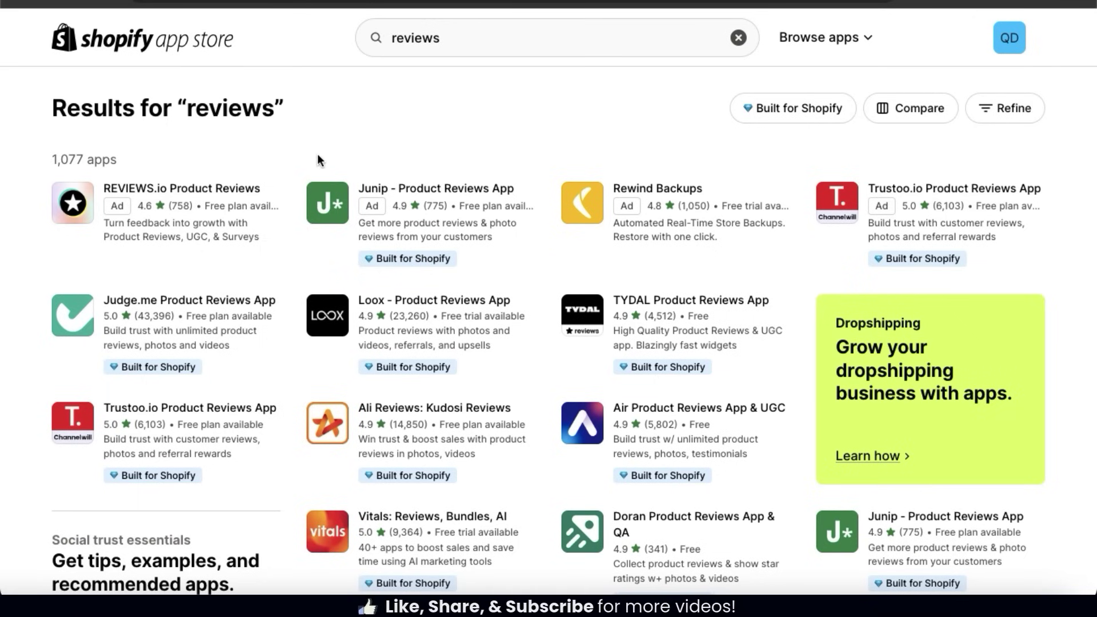
Scroll the 'reviews' results and open the Judge.me Product Reviews App listing.
scroll(286, 166, "down", 2)
scroll(286, 163, "down", 2)
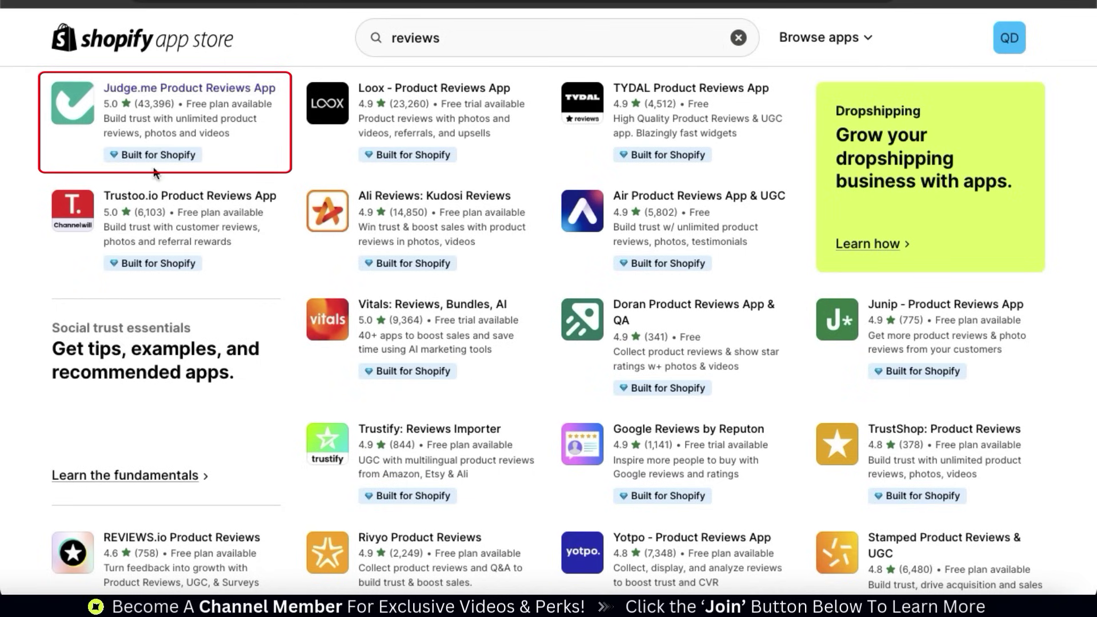
left_click(190, 92)
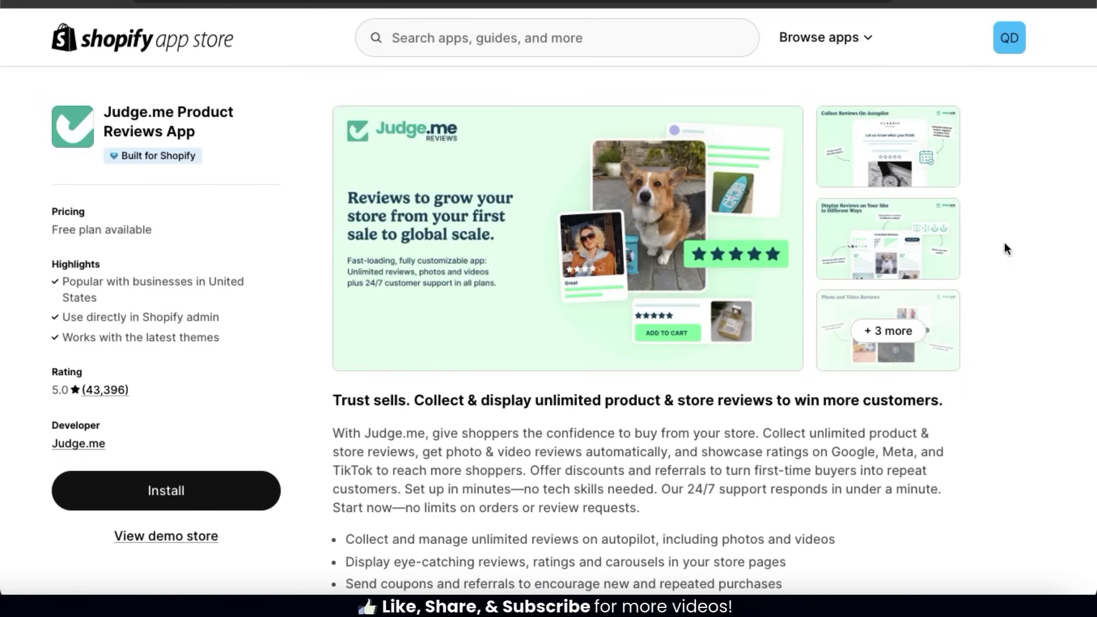
left_click(740, 264)
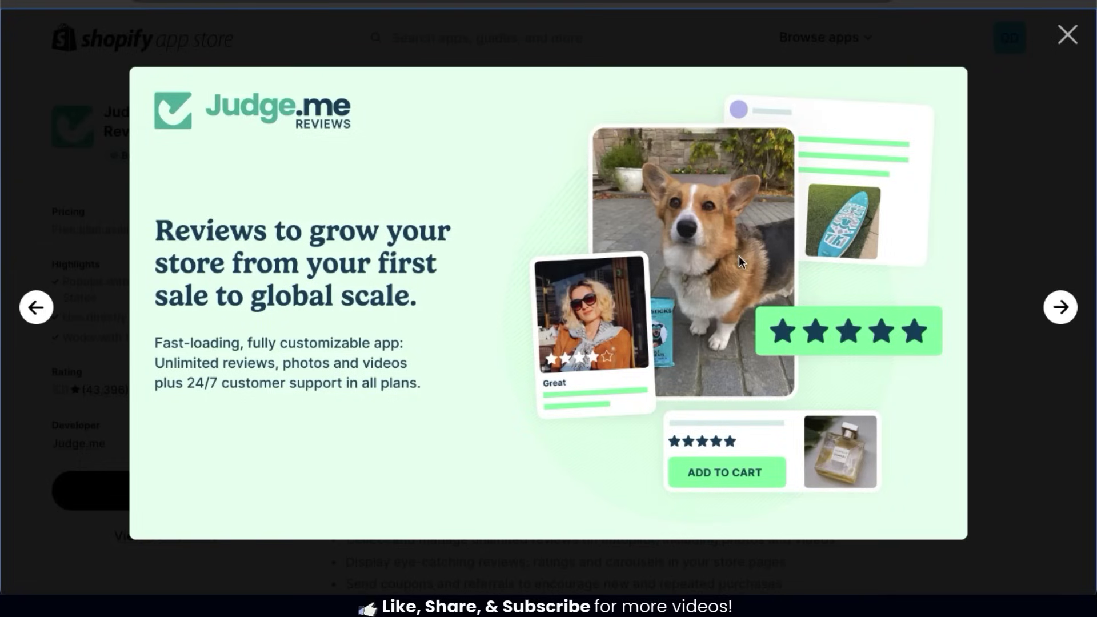
left_click(1048, 310)
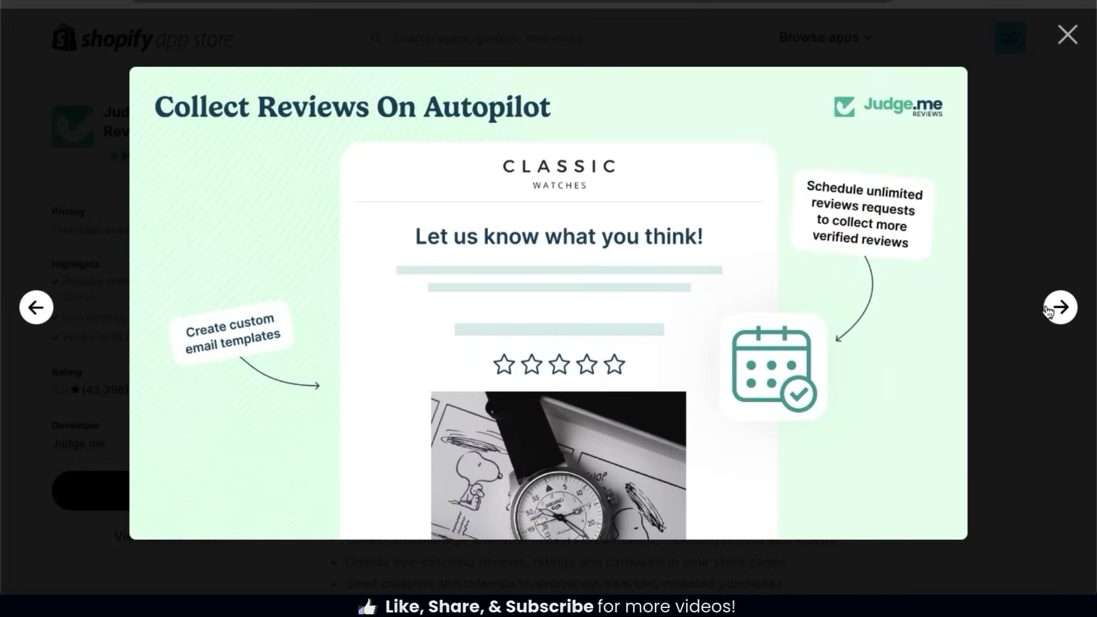
left_click(1048, 310)
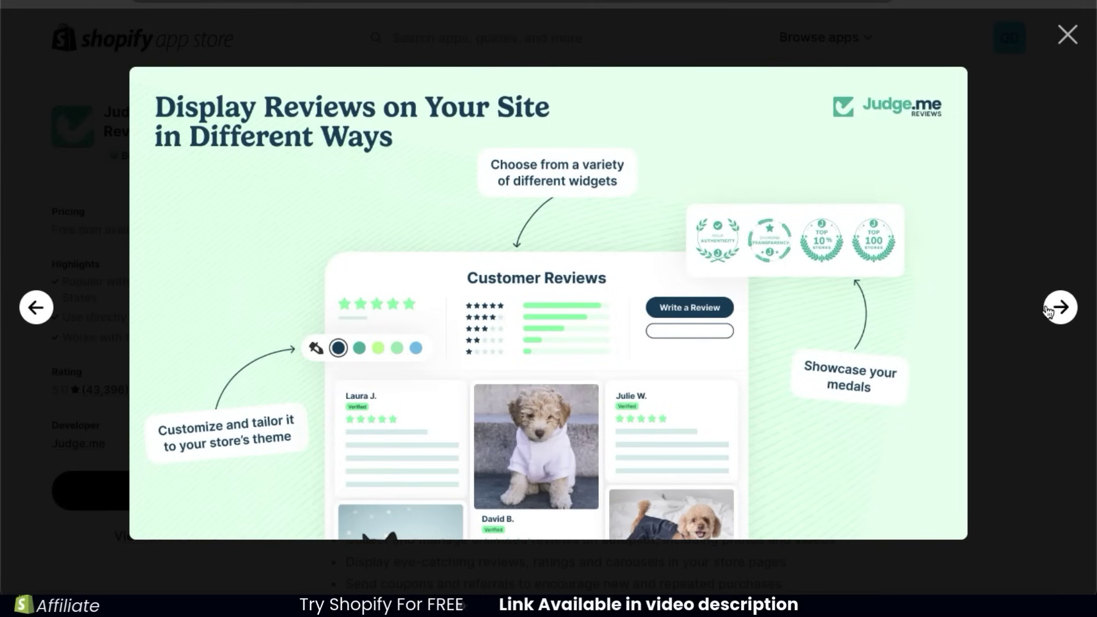
left_click(1049, 310)
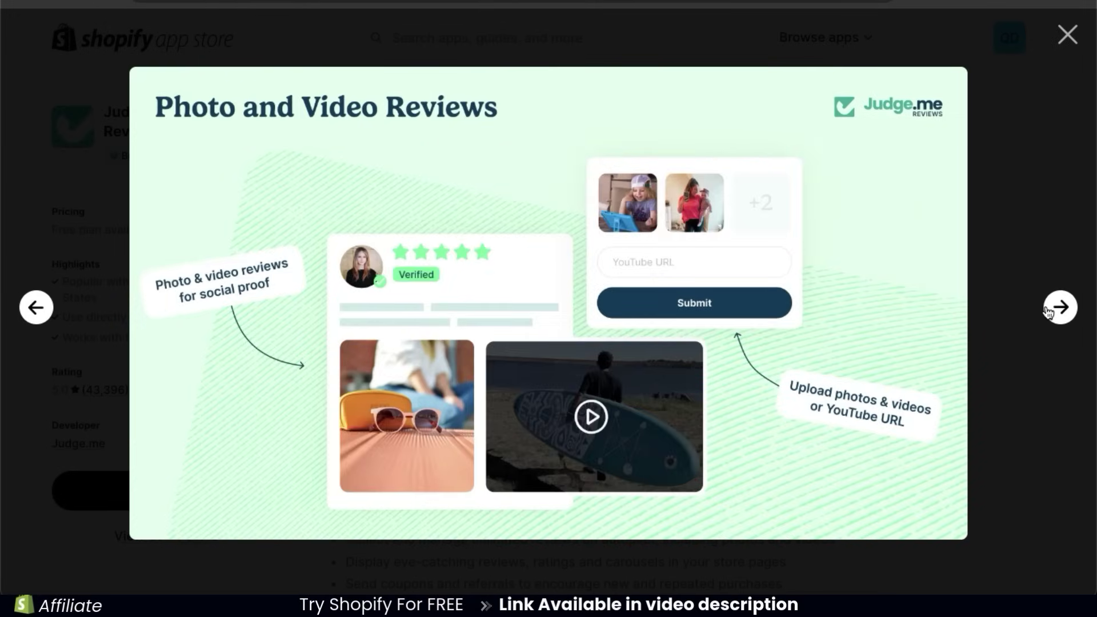
left_click(1048, 310)
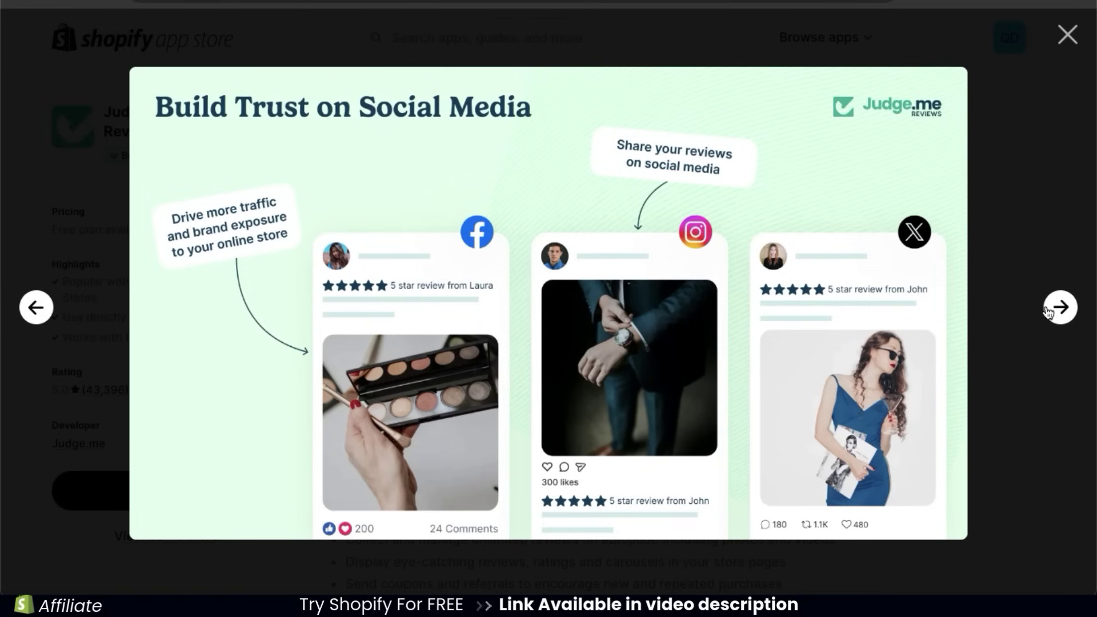
left_click(1049, 310)
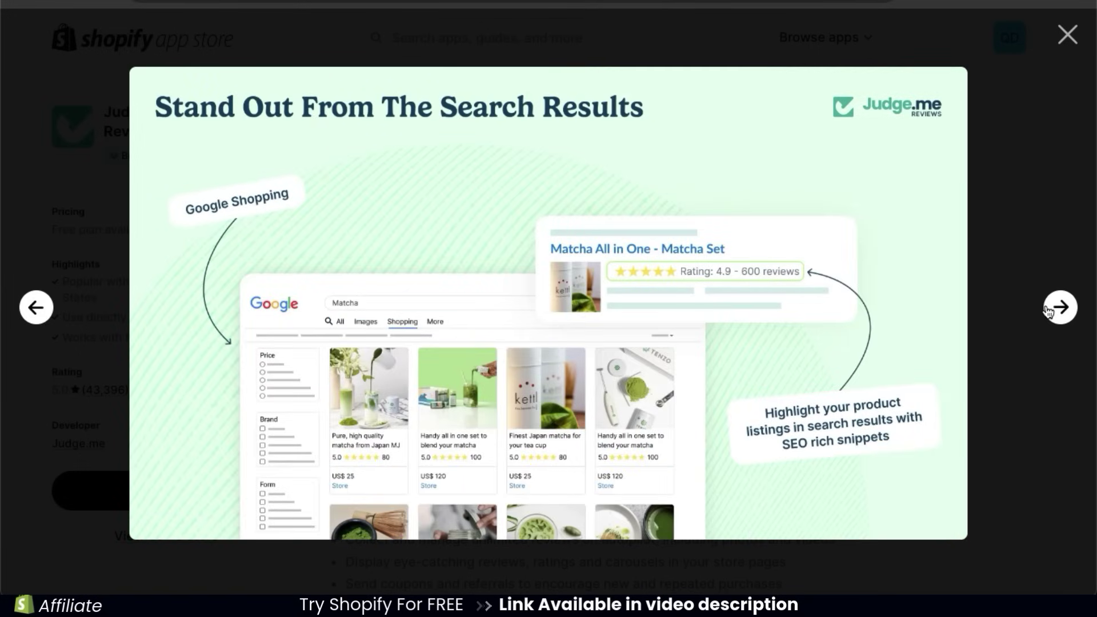
left_click(1049, 310)
left_click(1066, 34)
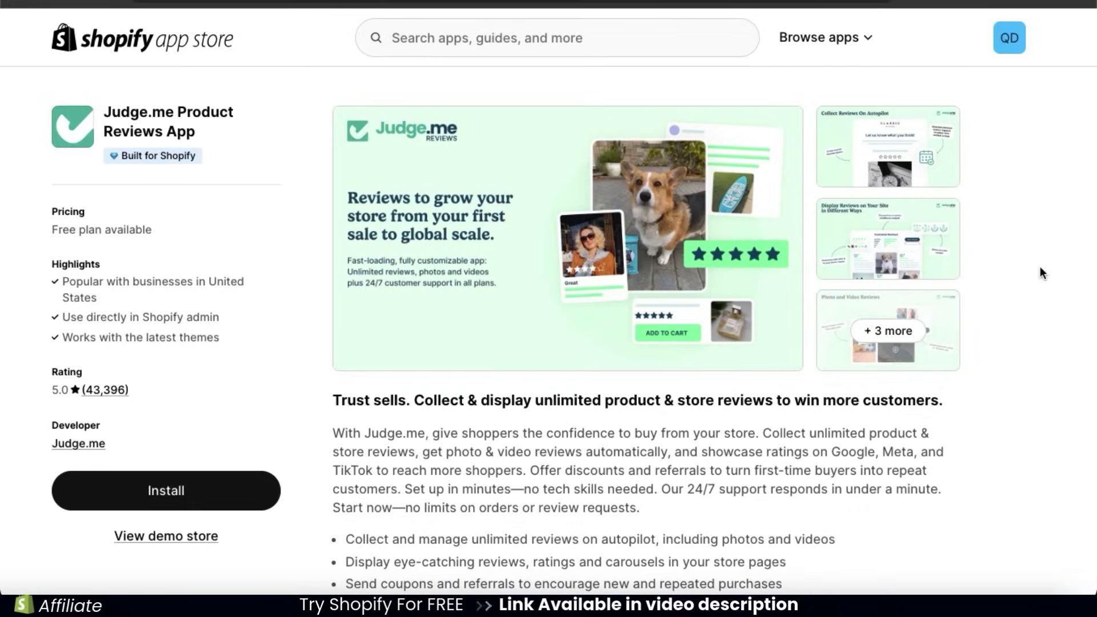
scroll(1040, 266, "down", 6)
scroll(1040, 266, "down", 10)
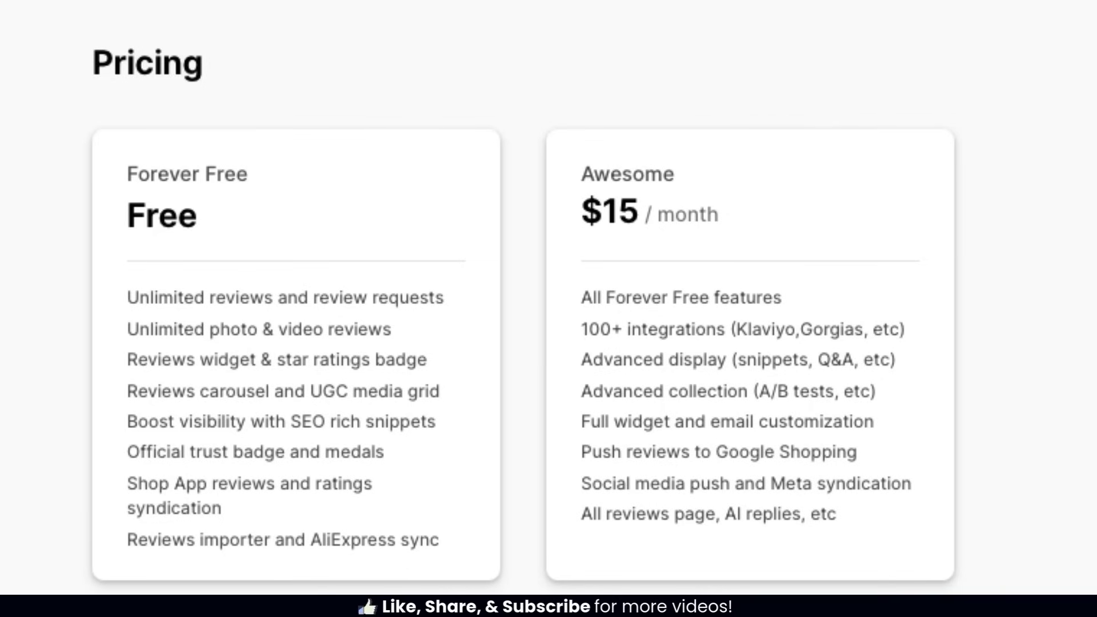
scroll(1039, 269, "up", 5)
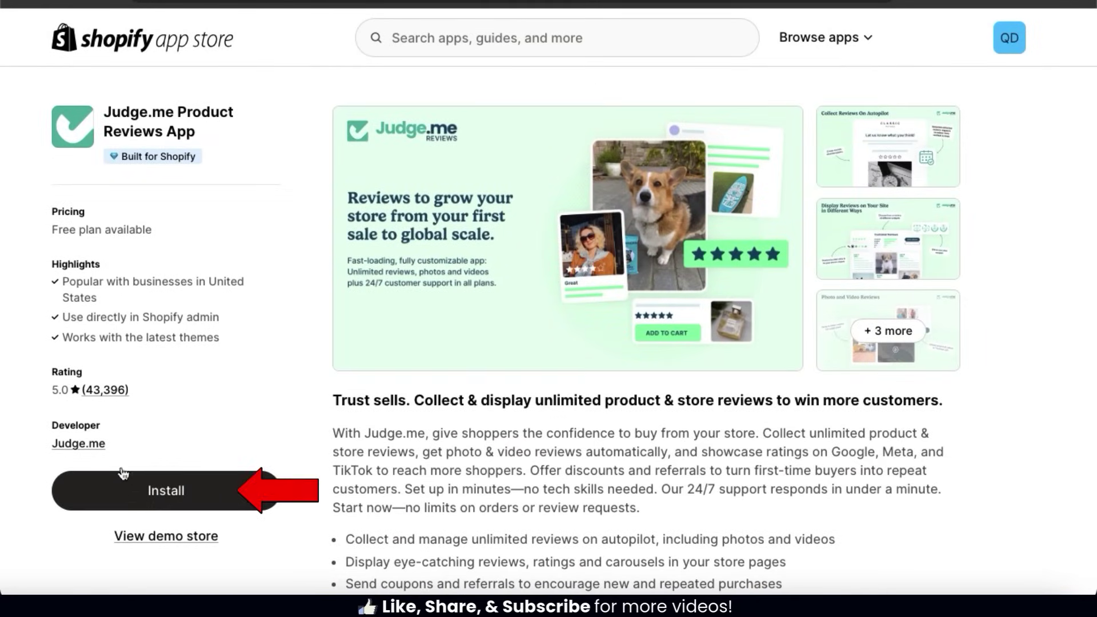
left_click(162, 505)
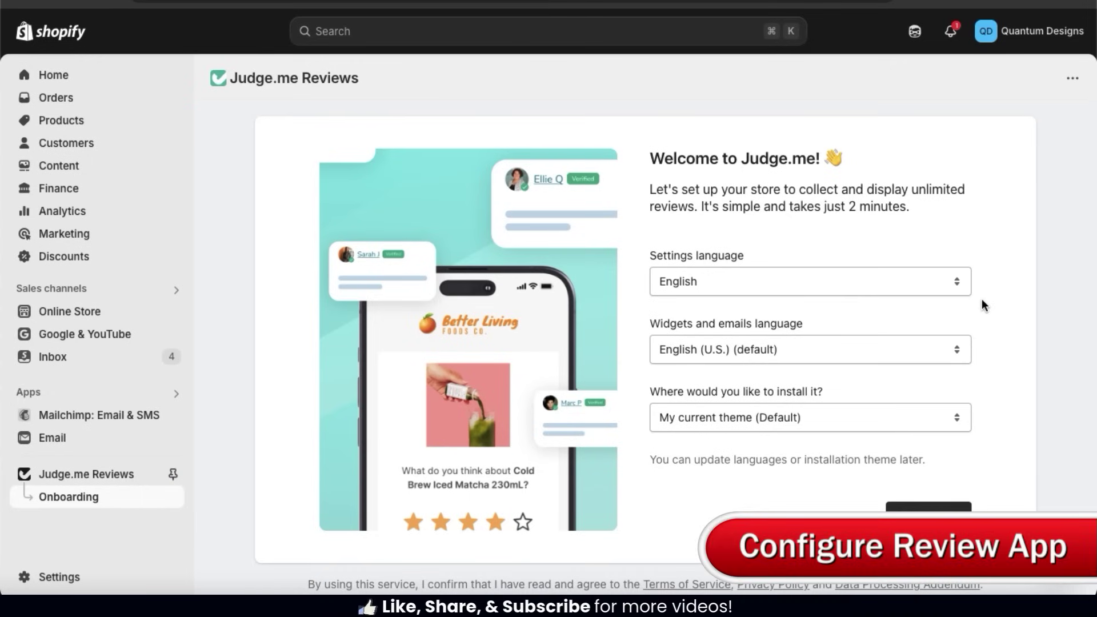
Keep English settings, English (U.S.) widgets and emails, and the current default theme, then start setup.
left_click(964, 285)
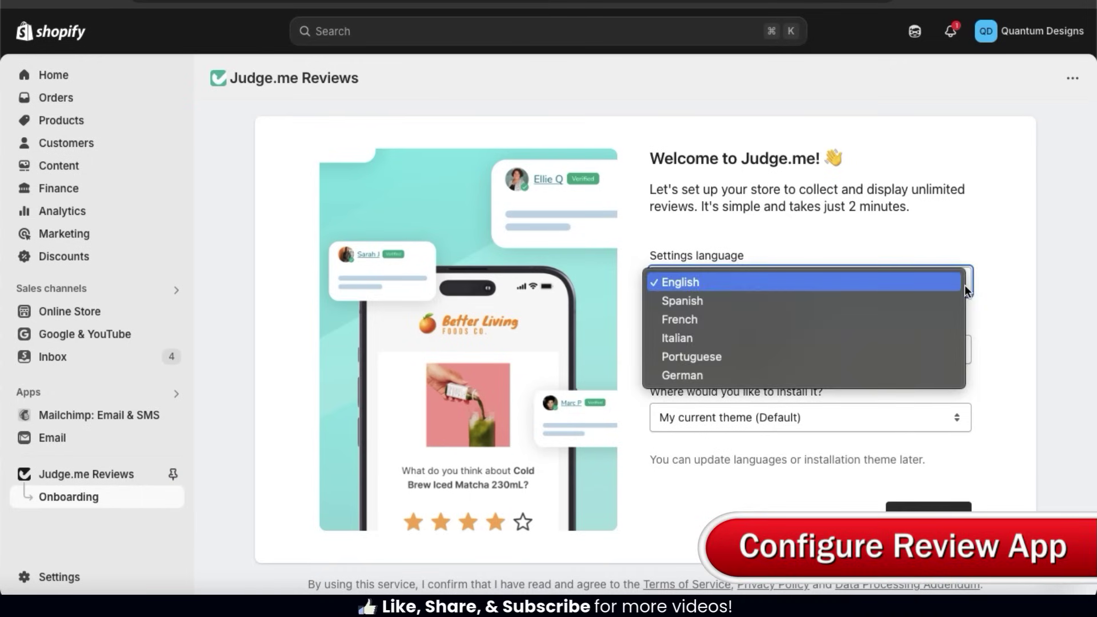
left_click(994, 287)
left_click(960, 349)
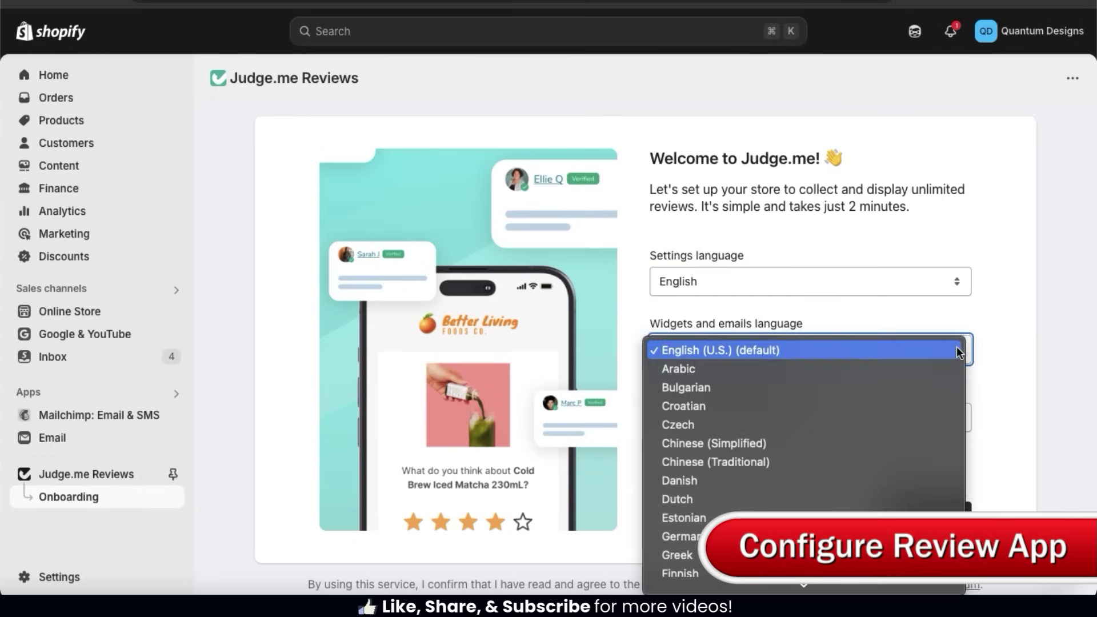
left_click(1000, 343)
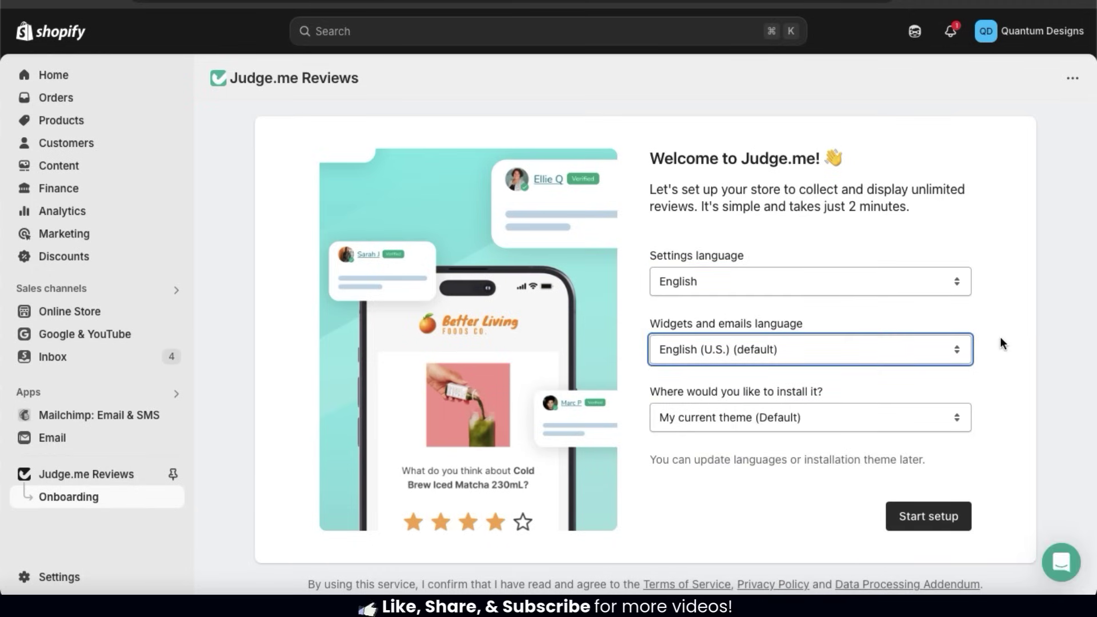
left_click(958, 421)
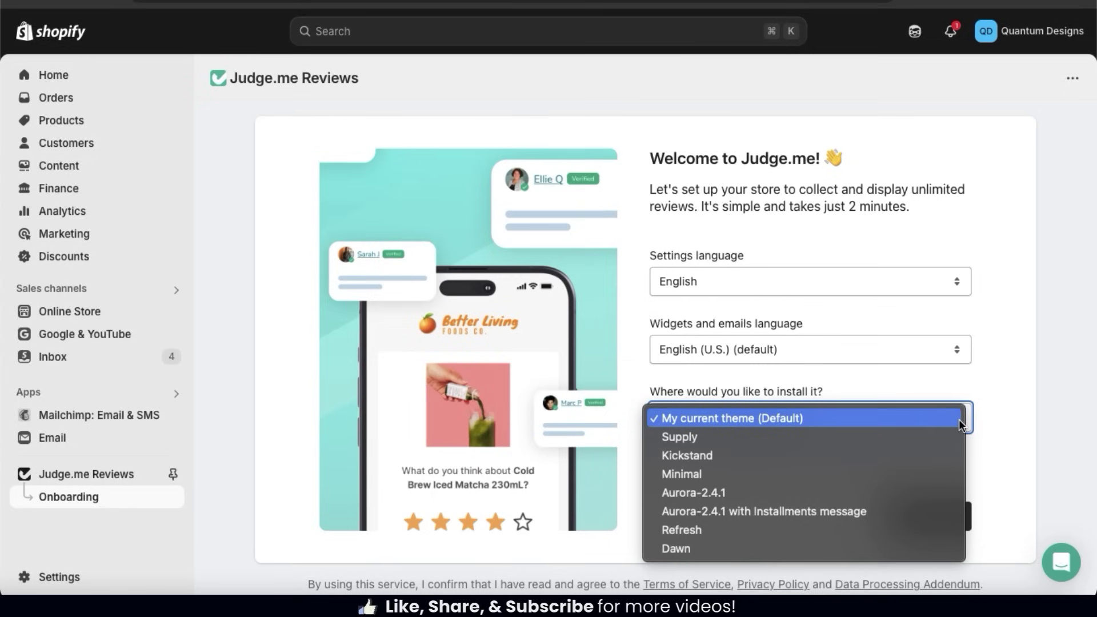
left_click(992, 413)
left_click(1046, 402)
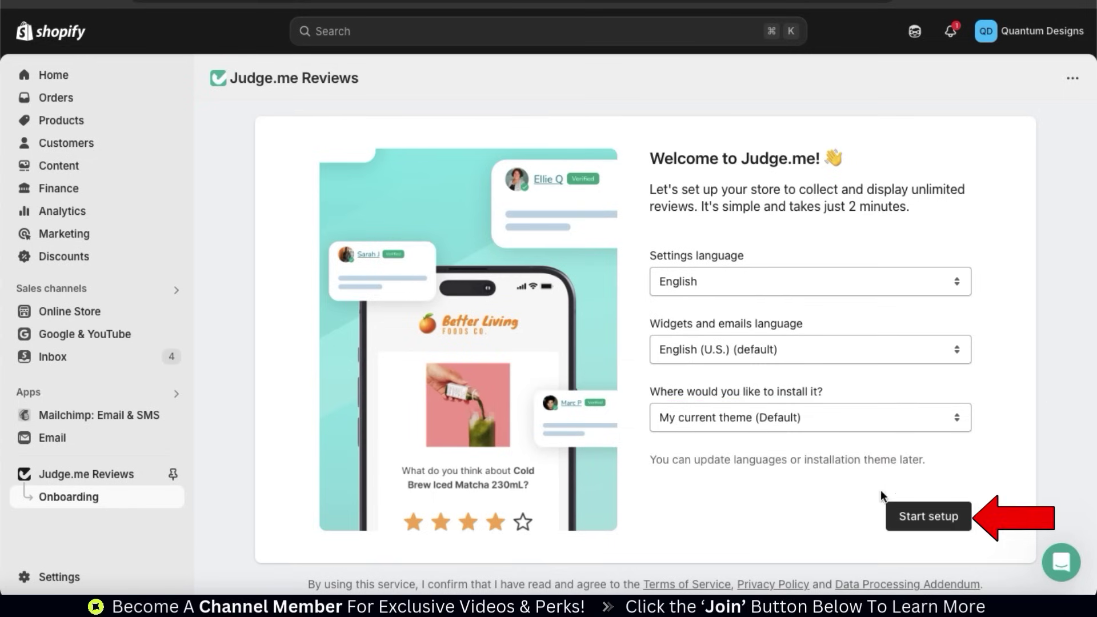
left_click(957, 522)
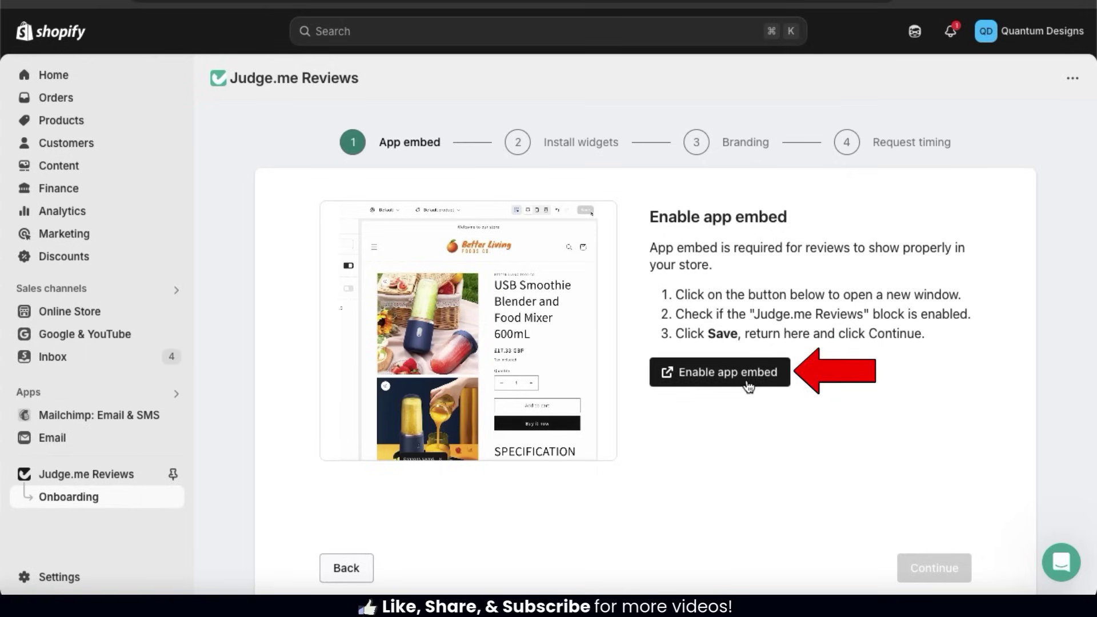
Enable the Judge.me app embed in the theme editor, save it, and close that tab.
left_click(721, 372)
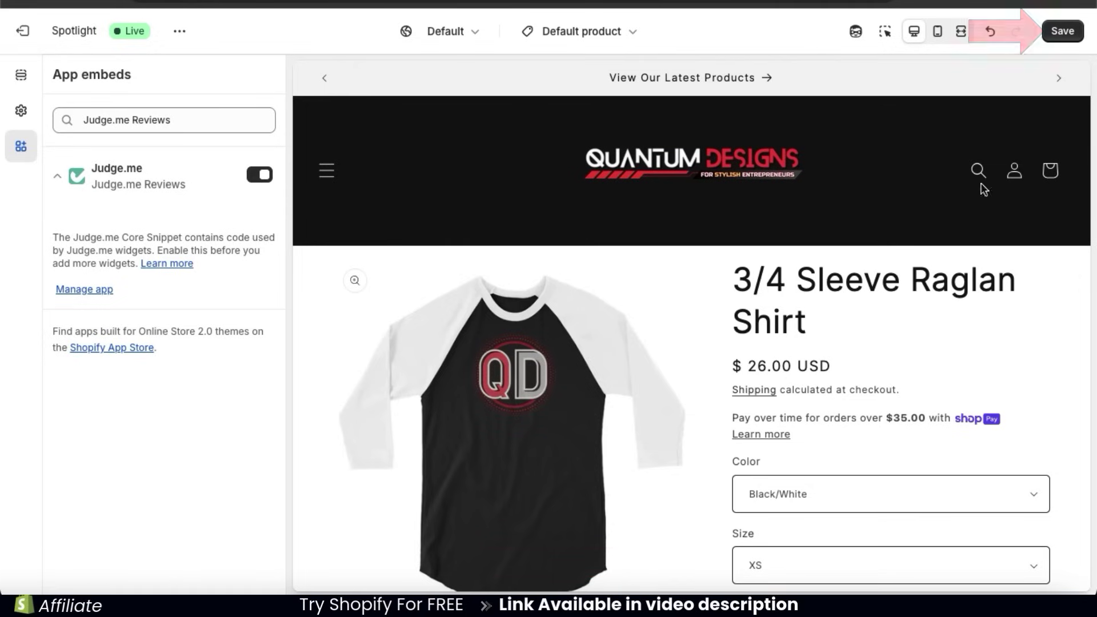
left_click(1060, 31)
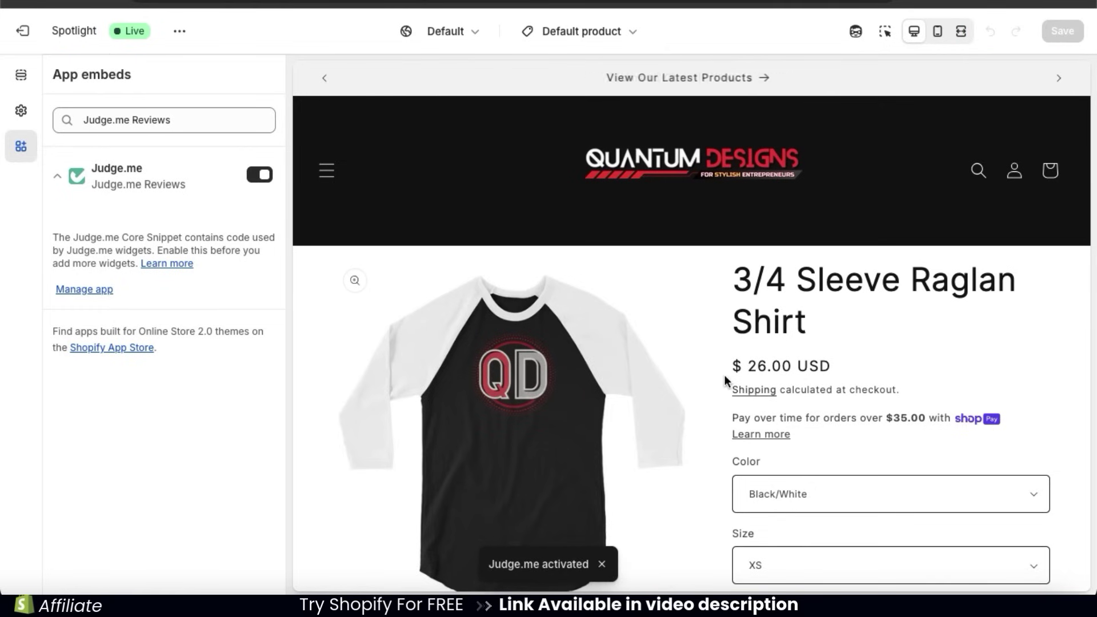
key("ctrl+w")
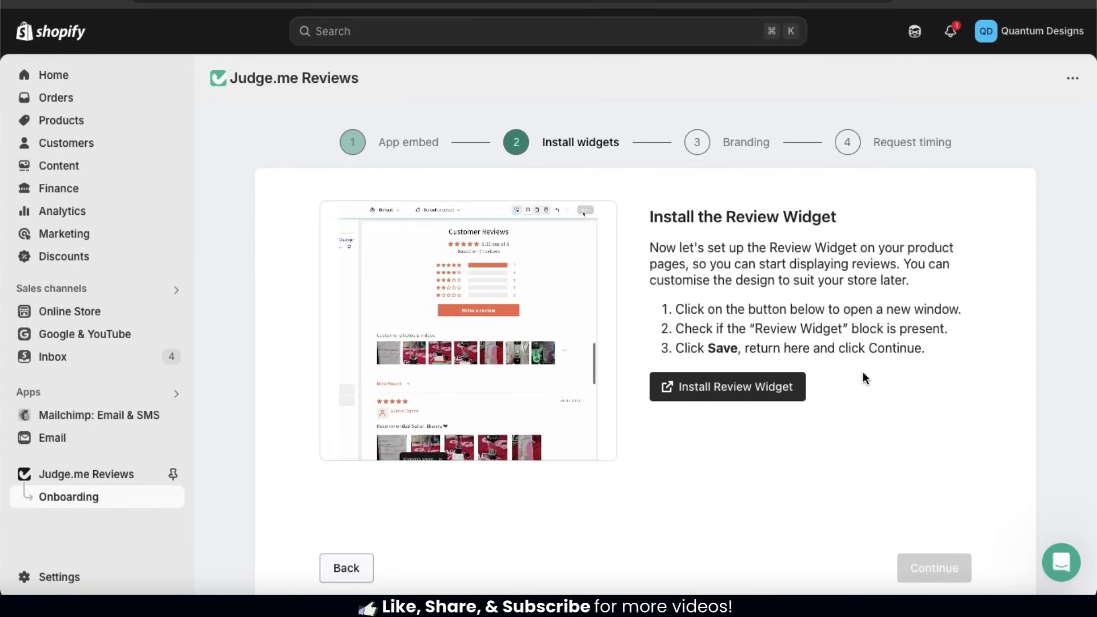
Install the Judge.me Review Widget on the default product template and dismiss the tip.
left_click(764, 394)
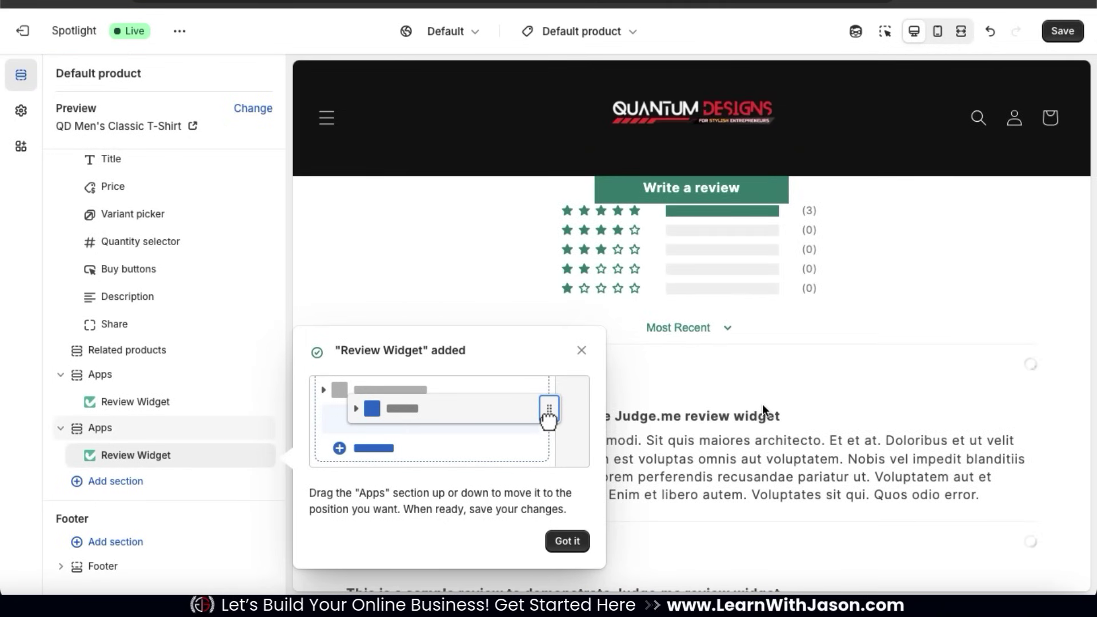
left_click(762, 404)
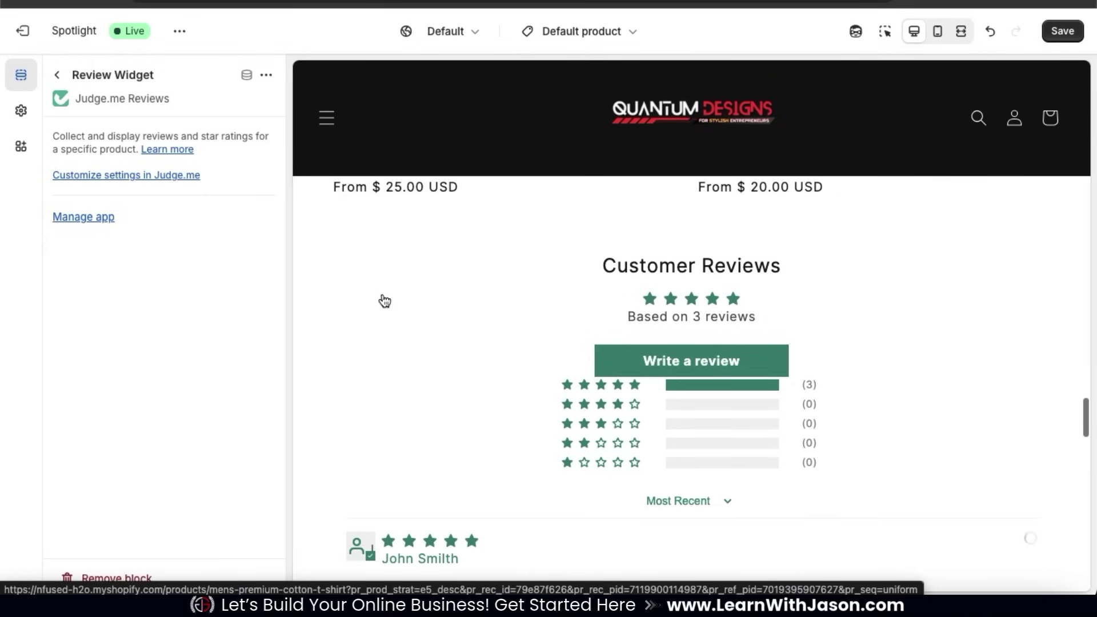
Save the product template with the review widget and begin the Star Ratings badge step.
scroll(383, 293, "down", 1)
scroll(382, 300, "down", 1)
scroll(908, 318, "down", 4)
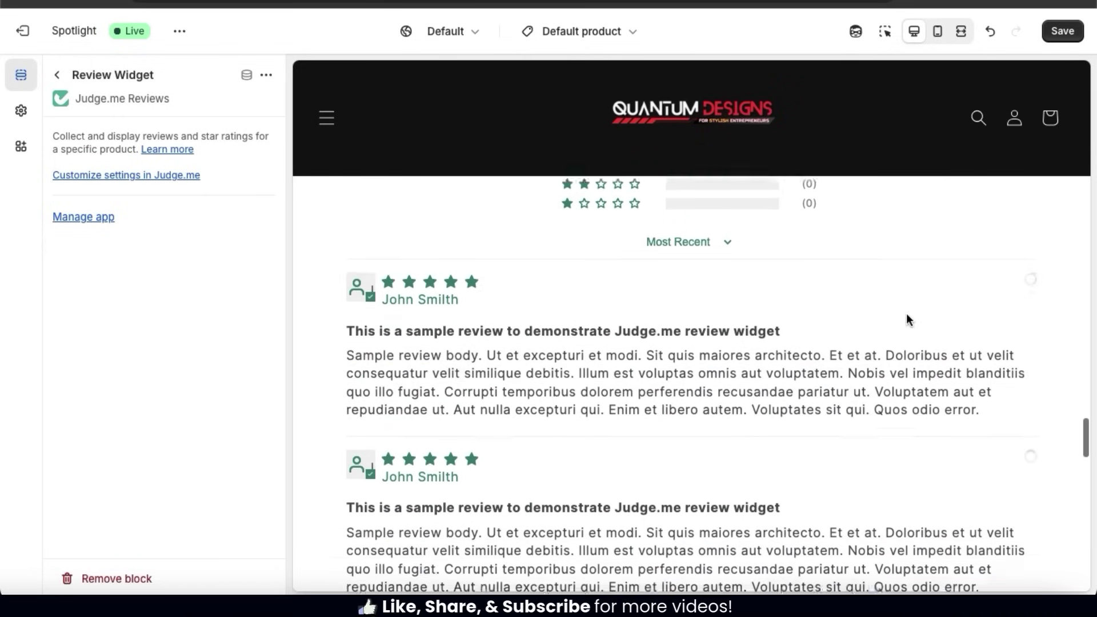
scroll(906, 313, "down", 1)
scroll(906, 313, "down", 1)
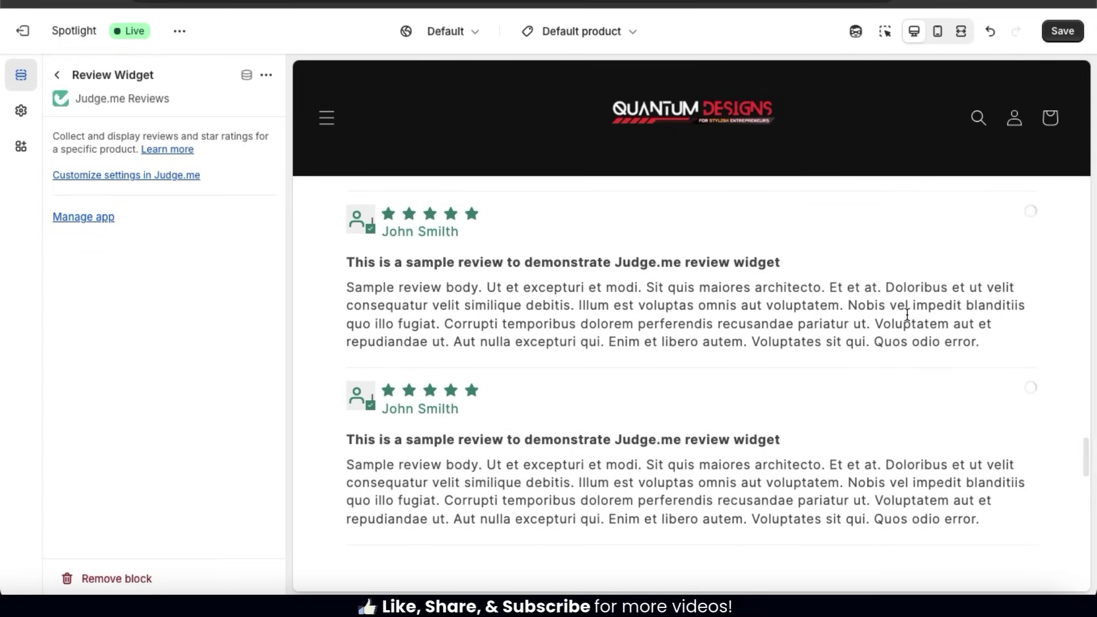
scroll(906, 314, "up", 2)
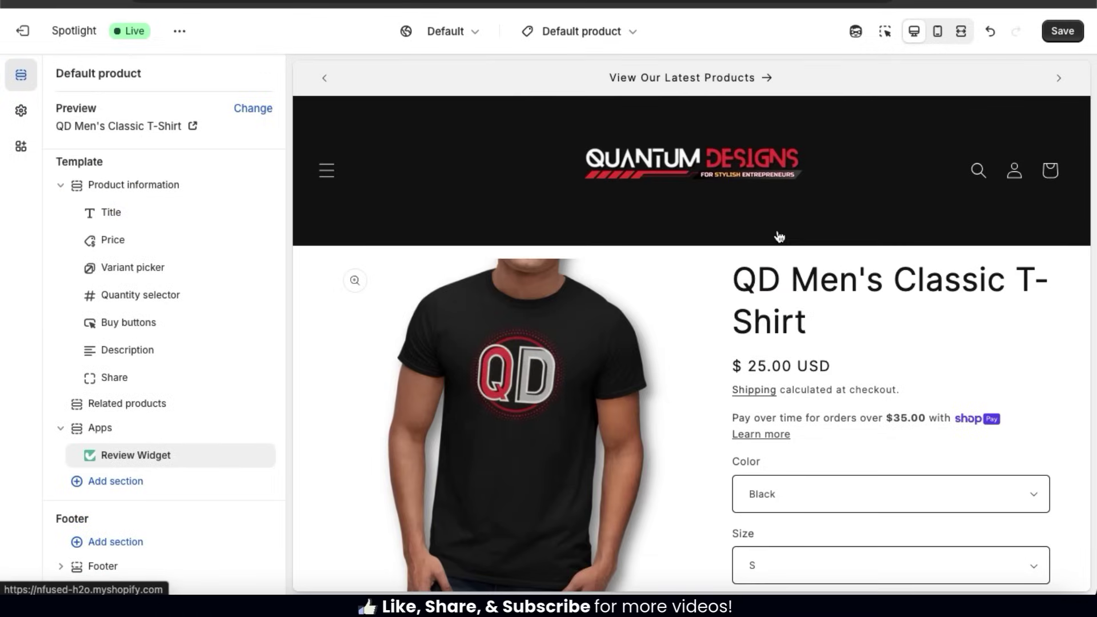
left_click(1062, 36)
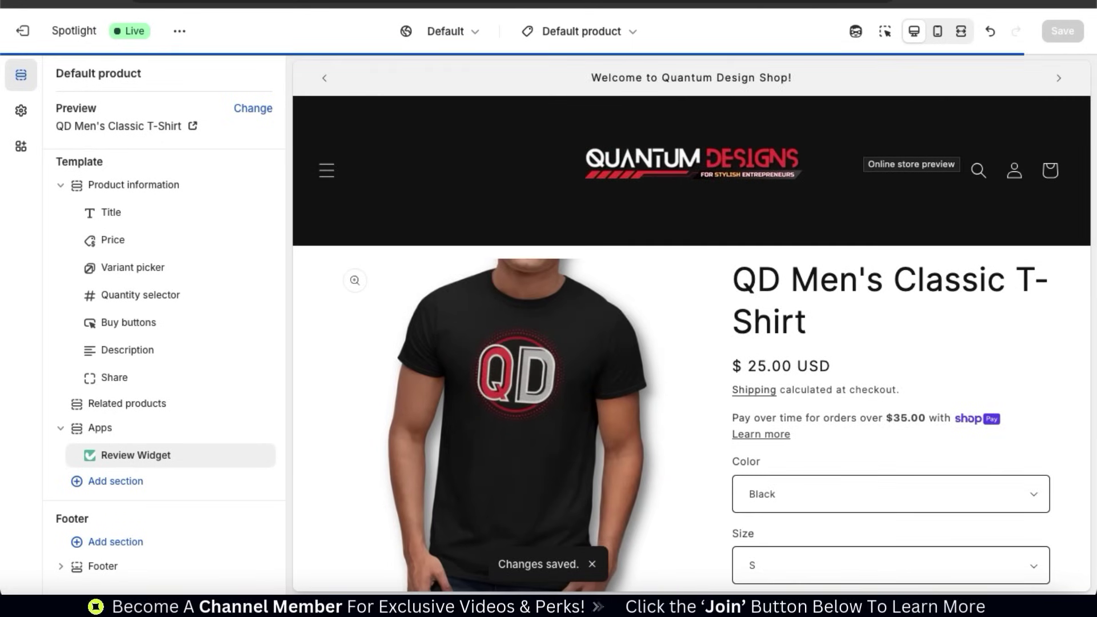
left_click(671, 4)
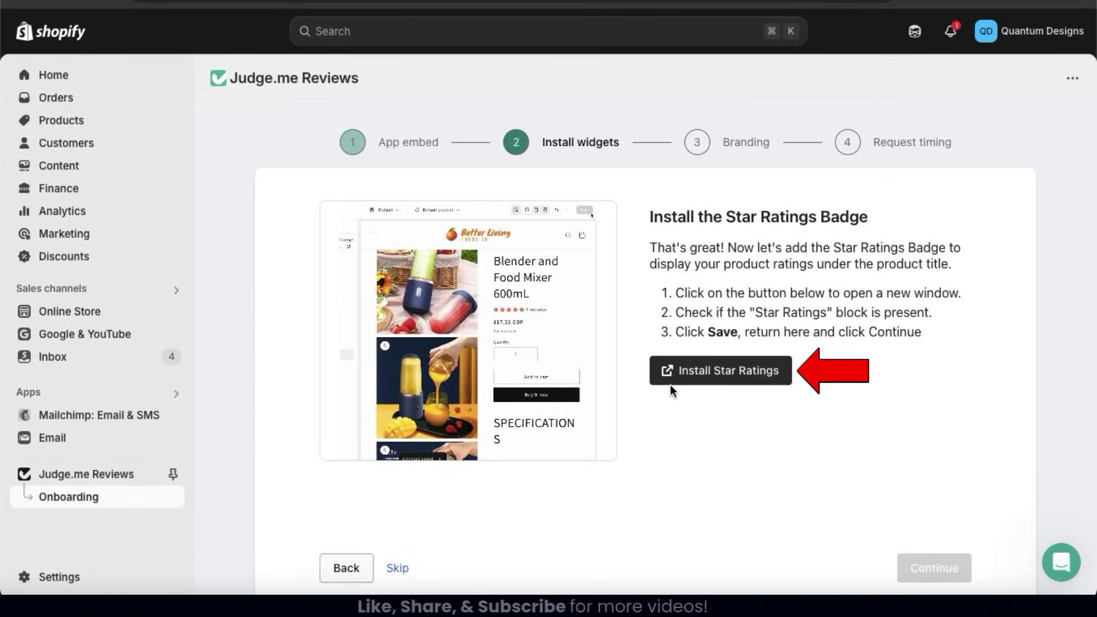
left_click(721, 384)
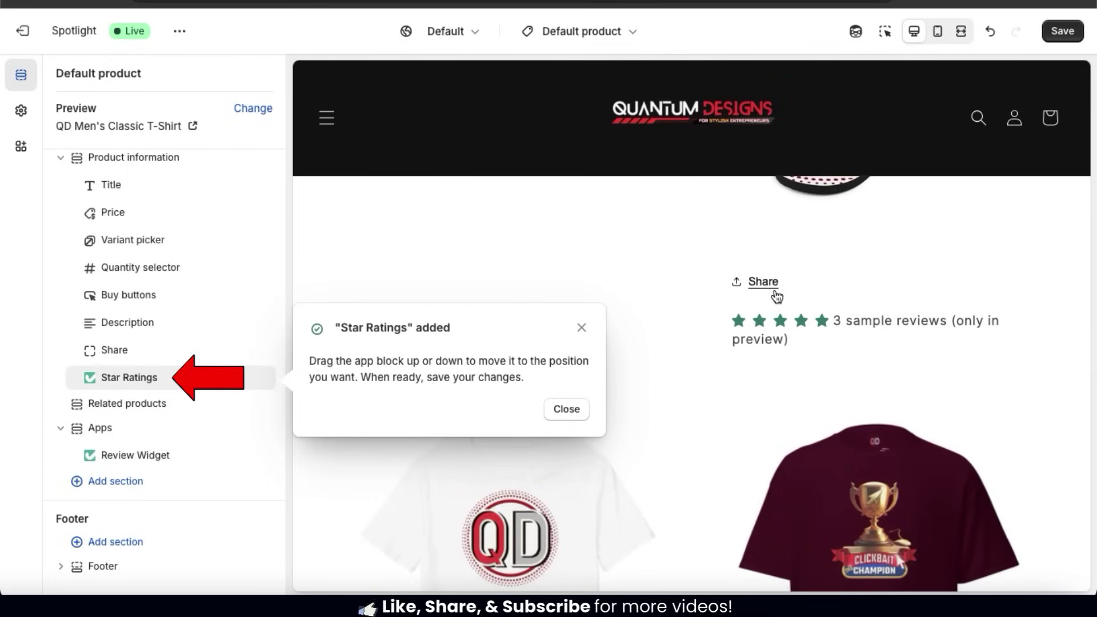
Move the Star Ratings block directly beneath the product Title and save the template.
scroll(777, 296, "up", 3)
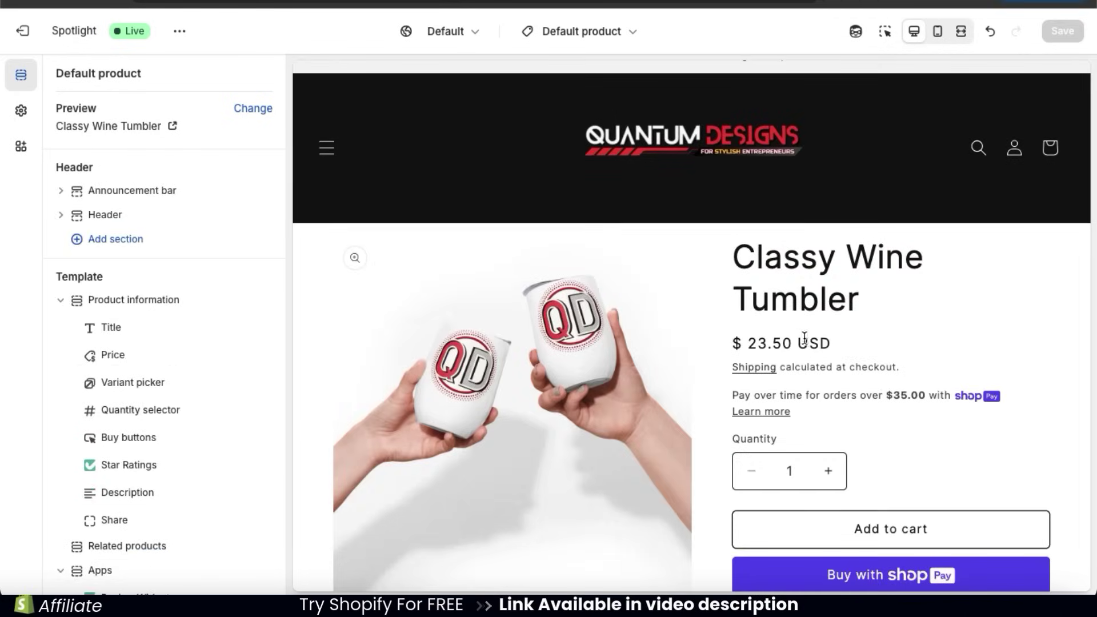
mouse_move(152, 473)
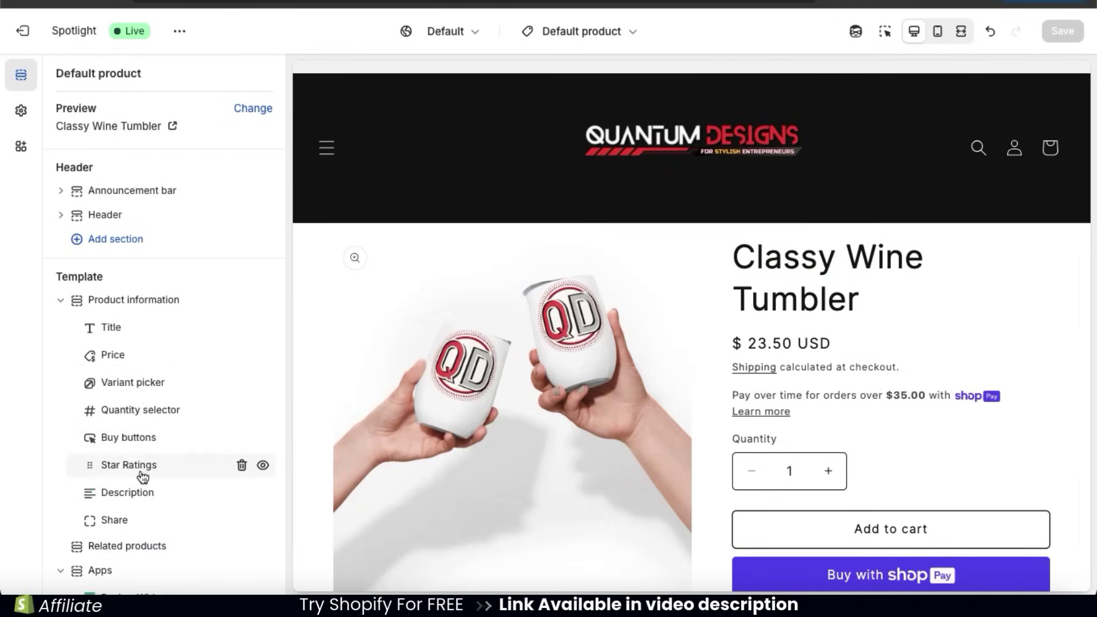
left_click_drag(91, 469, 87, 353)
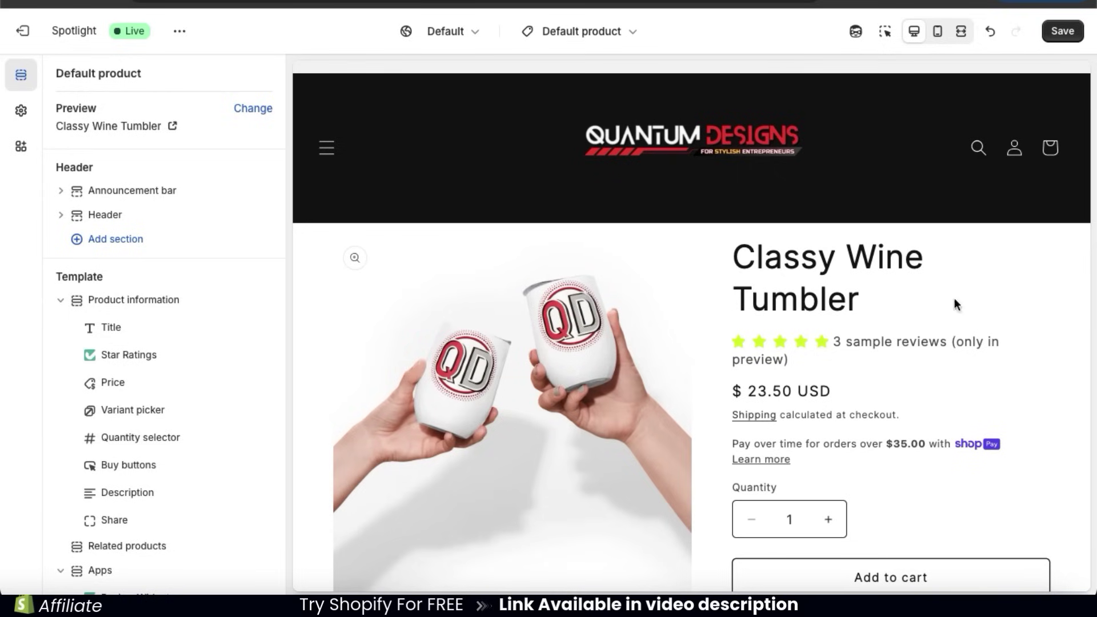
left_click(1062, 30)
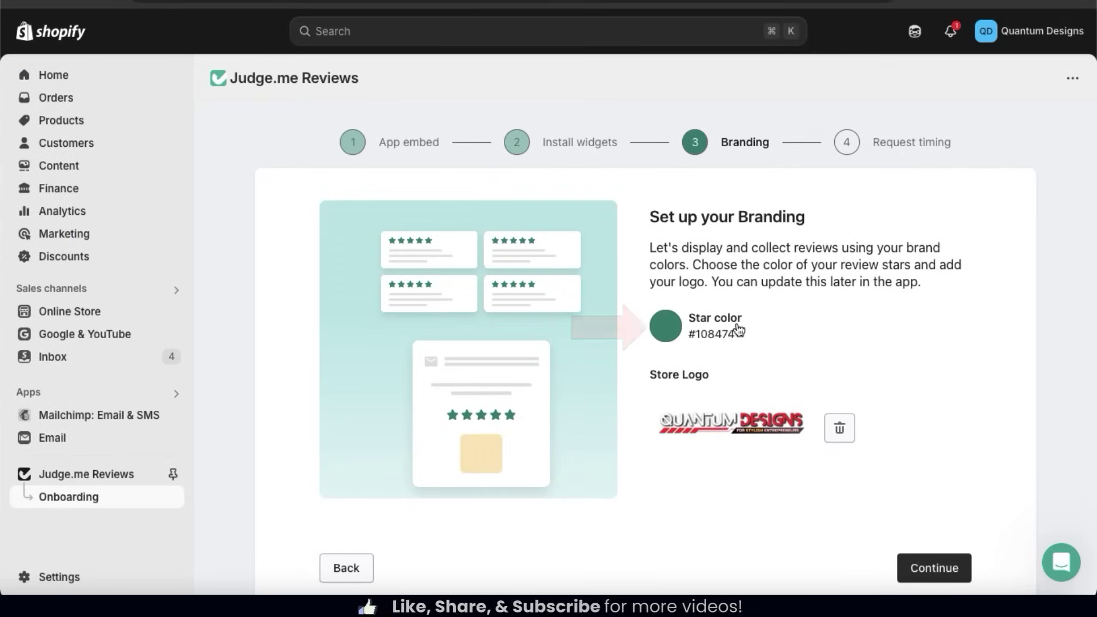
Change the review star color to yellow-green #D3FF19 and advance to Request timing.
left_click(678, 327)
left_click(807, 383)
left_click_drag(777, 388, 781, 351)
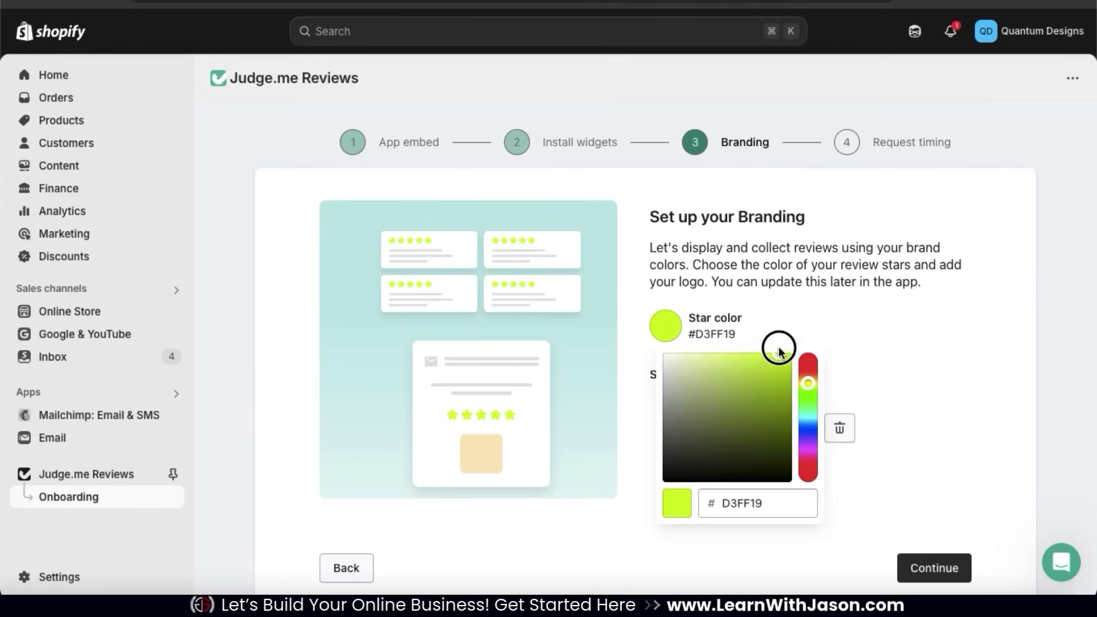
left_click(934, 367)
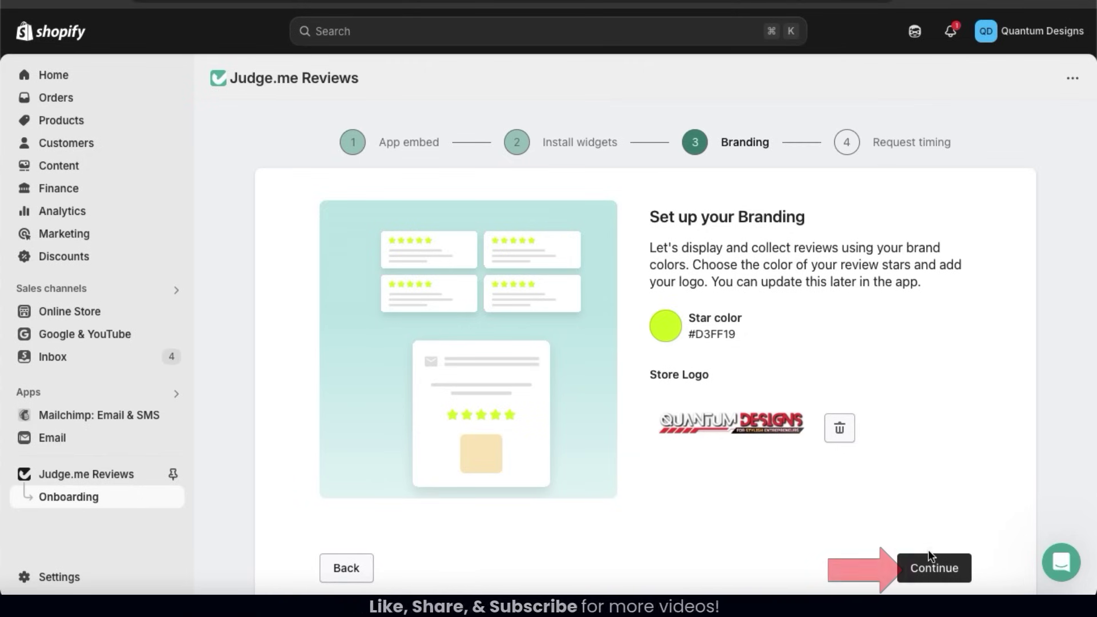
left_click(931, 566)
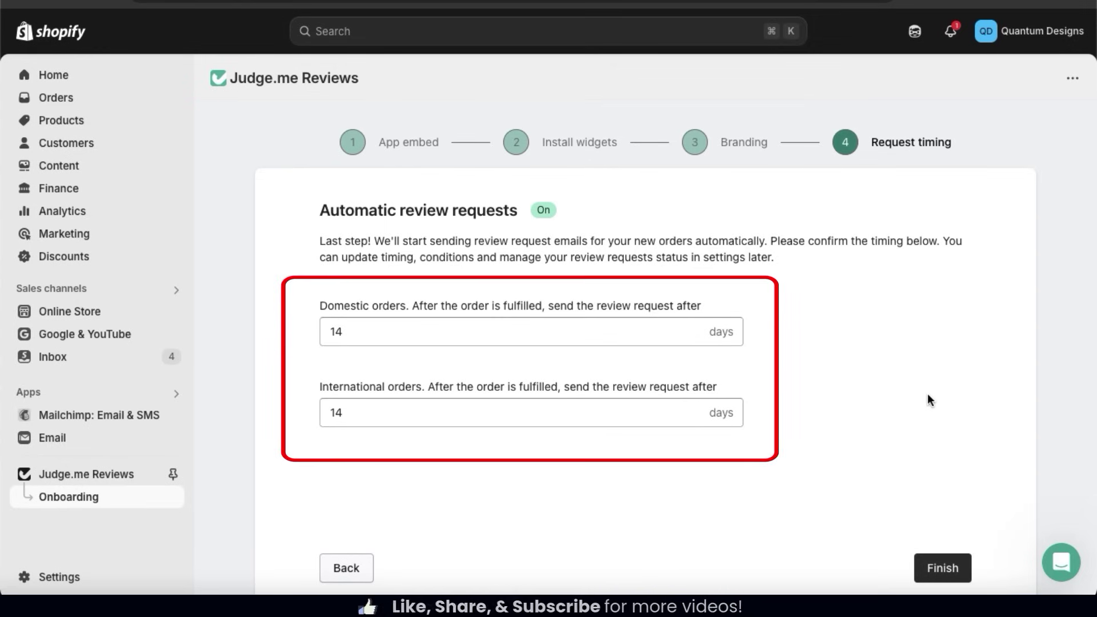
Set review requests to 15 days for domestic and 30 days for international orders, and finish onboarding.
left_click(651, 334)
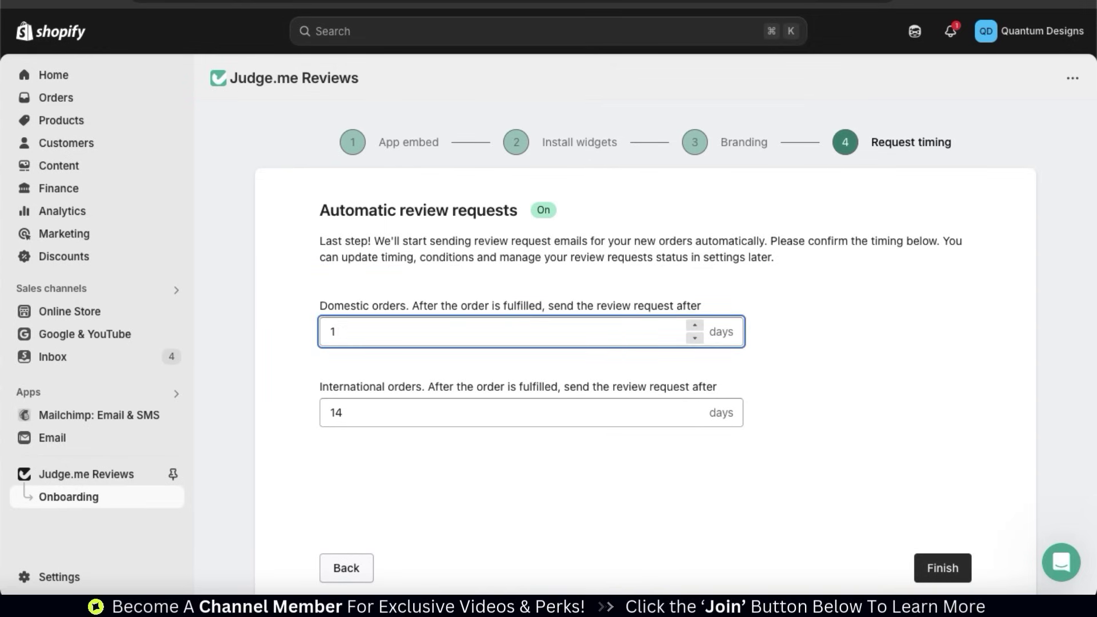
left_click(523, 410)
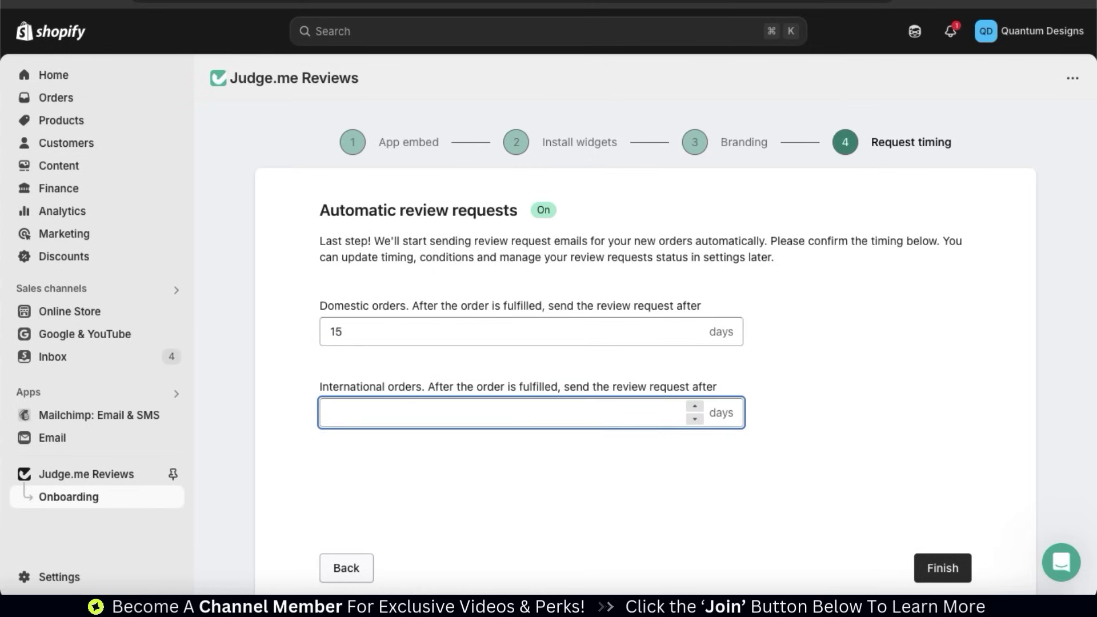
left_click(857, 460)
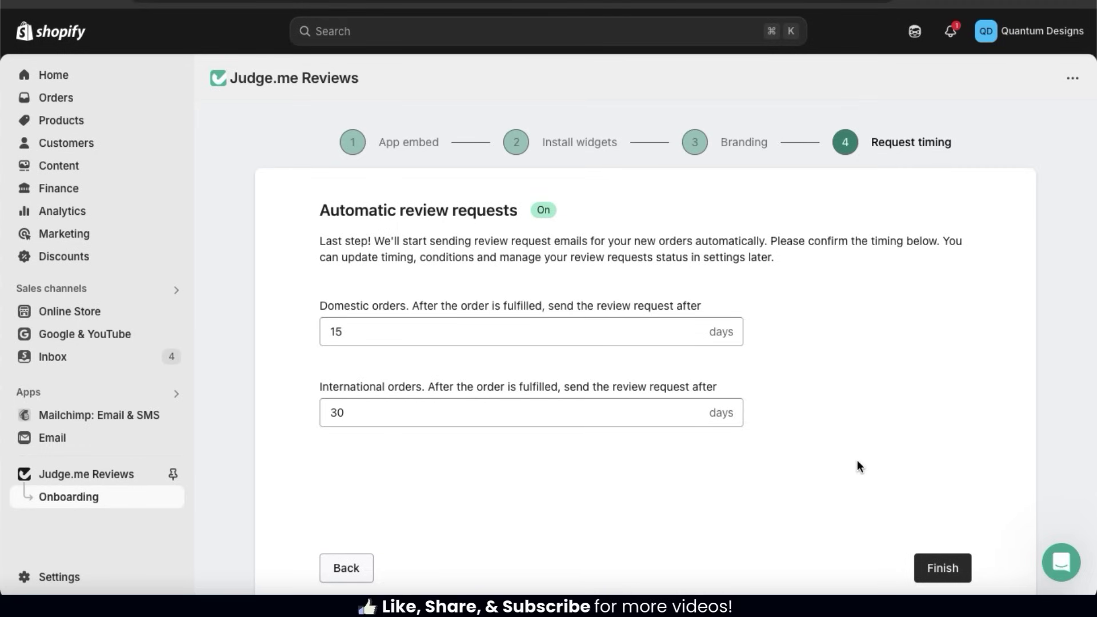
left_click(943, 568)
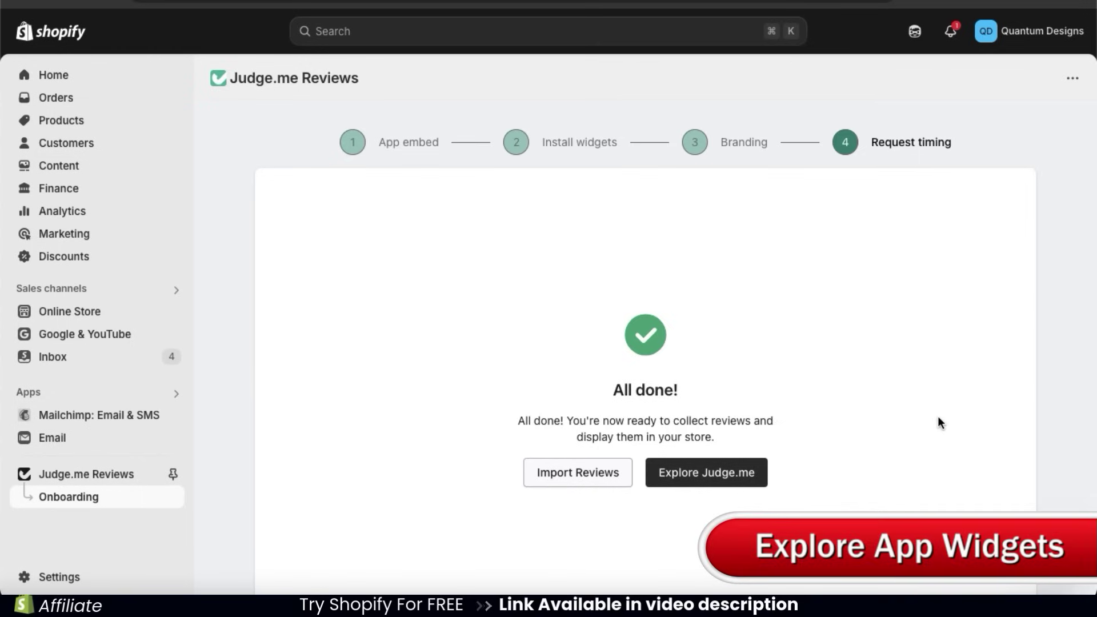
left_click(706, 472)
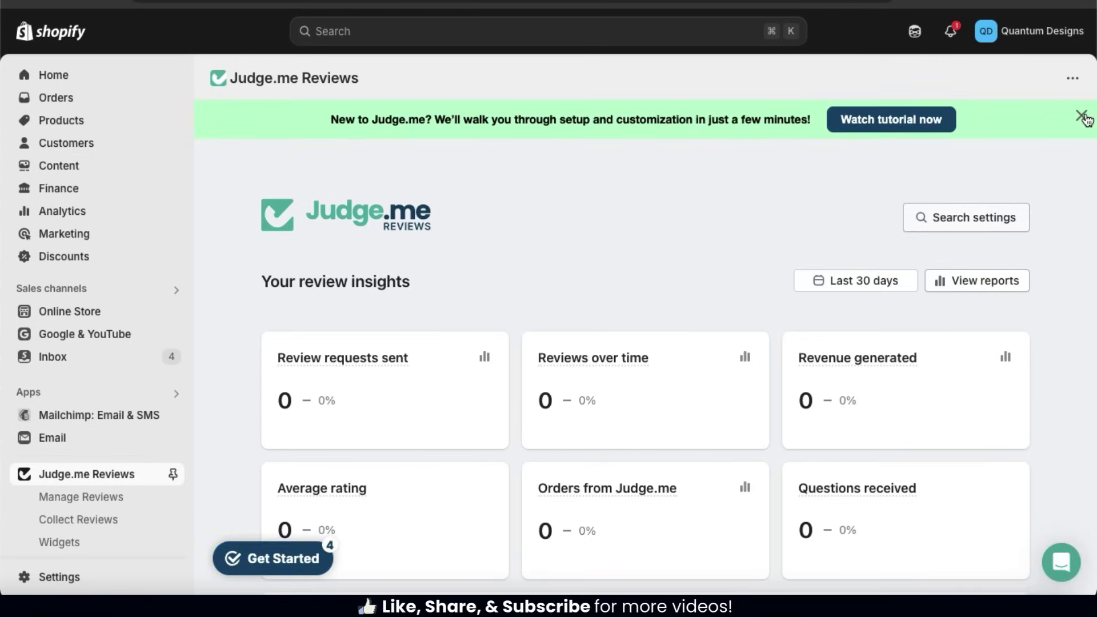
Close the tutorial promotion banner and go to Manage Reviews to see the empty Reviews Dashboard.
left_click(1080, 115)
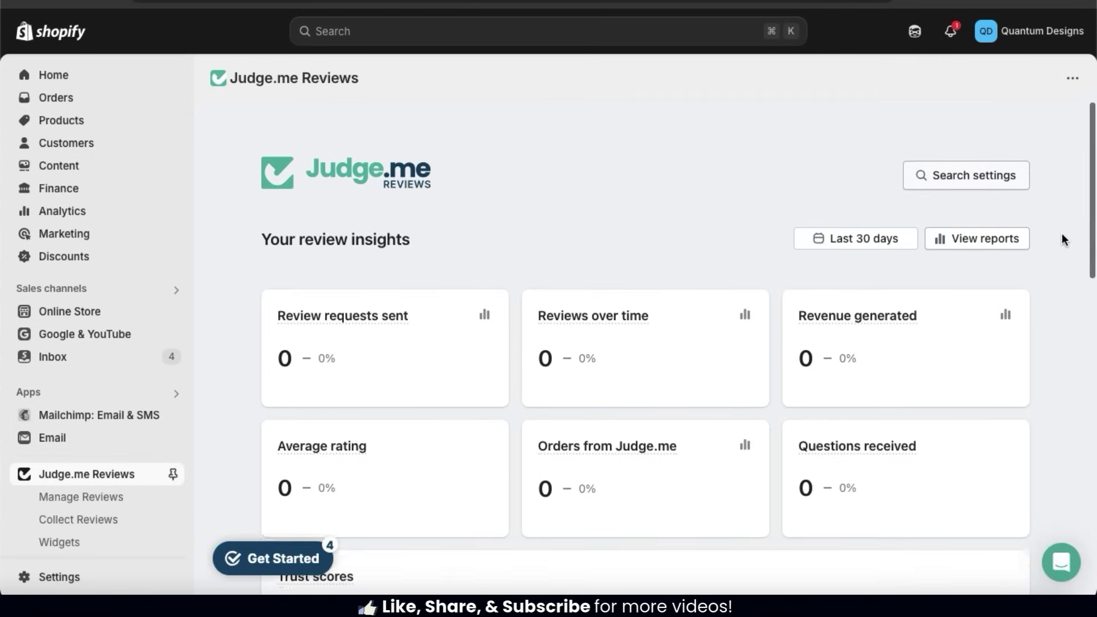
scroll(1064, 239, "down", 3)
scroll(1061, 234, "down", 5)
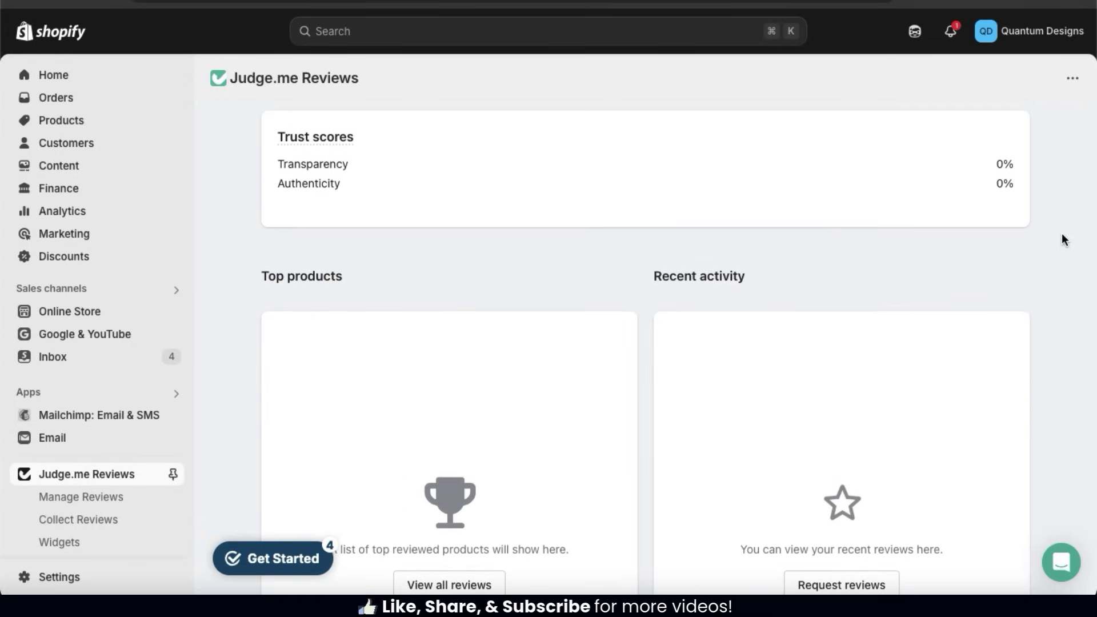
scroll(1063, 240, "down", 3)
scroll(1062, 236, "up", 10)
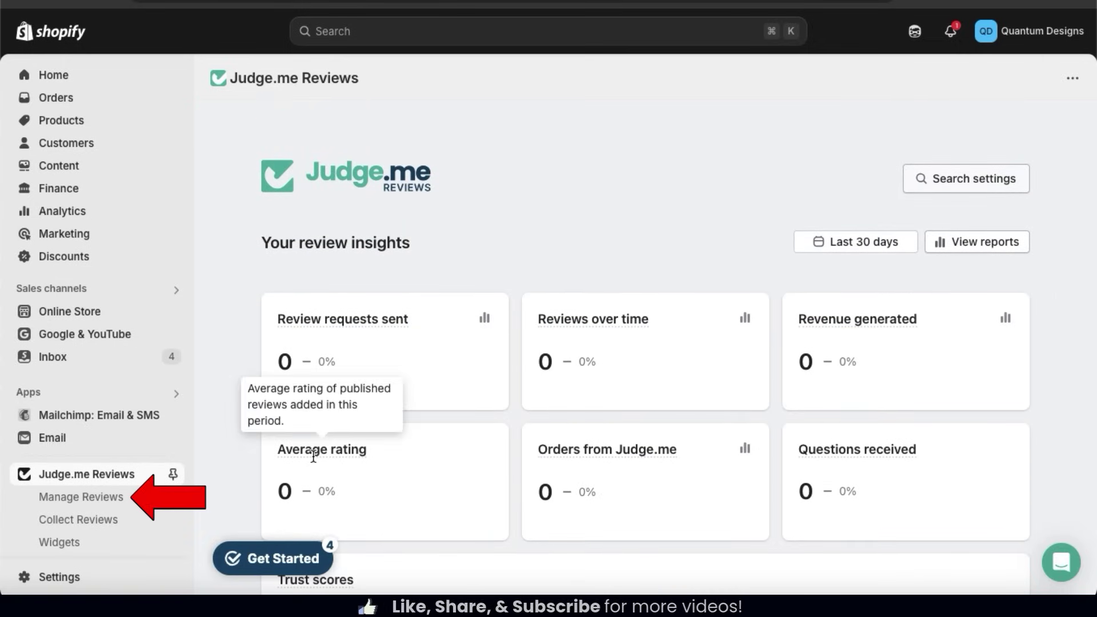
left_click(125, 505)
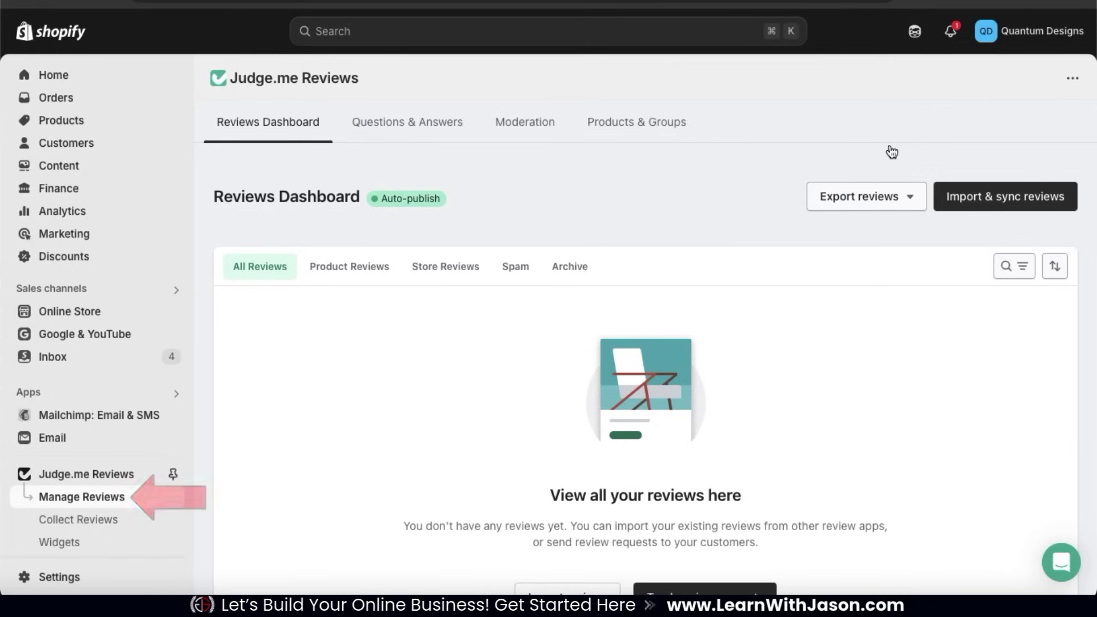
Bring up the options for importing existing reviews and expand the list of other review apps.
scroll(849, 374, "down", 2)
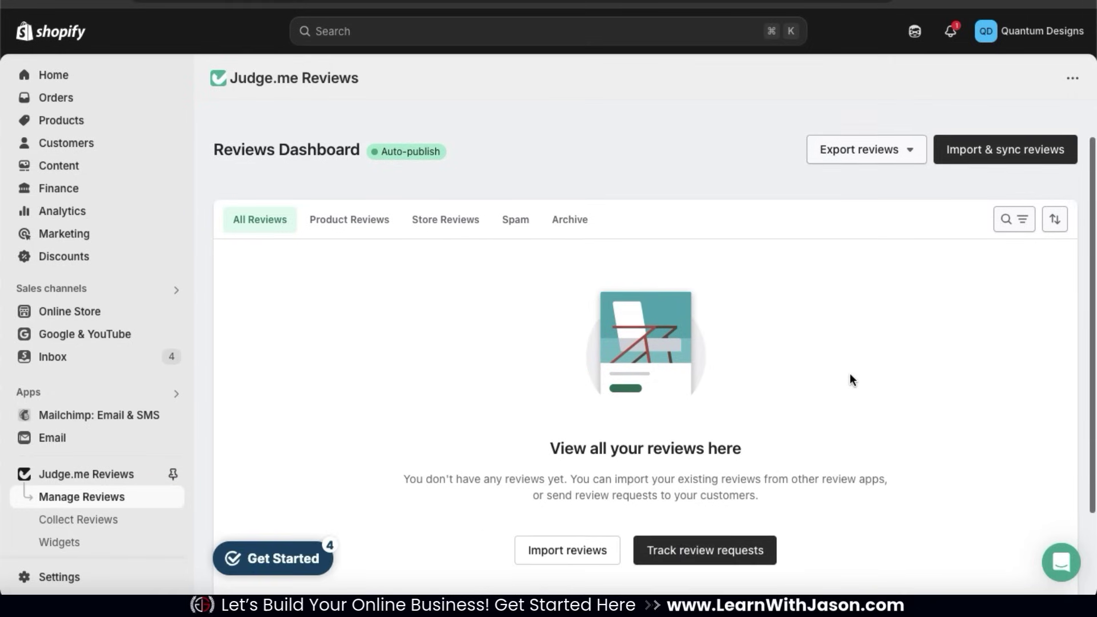
scroll(849, 372, "down", 1)
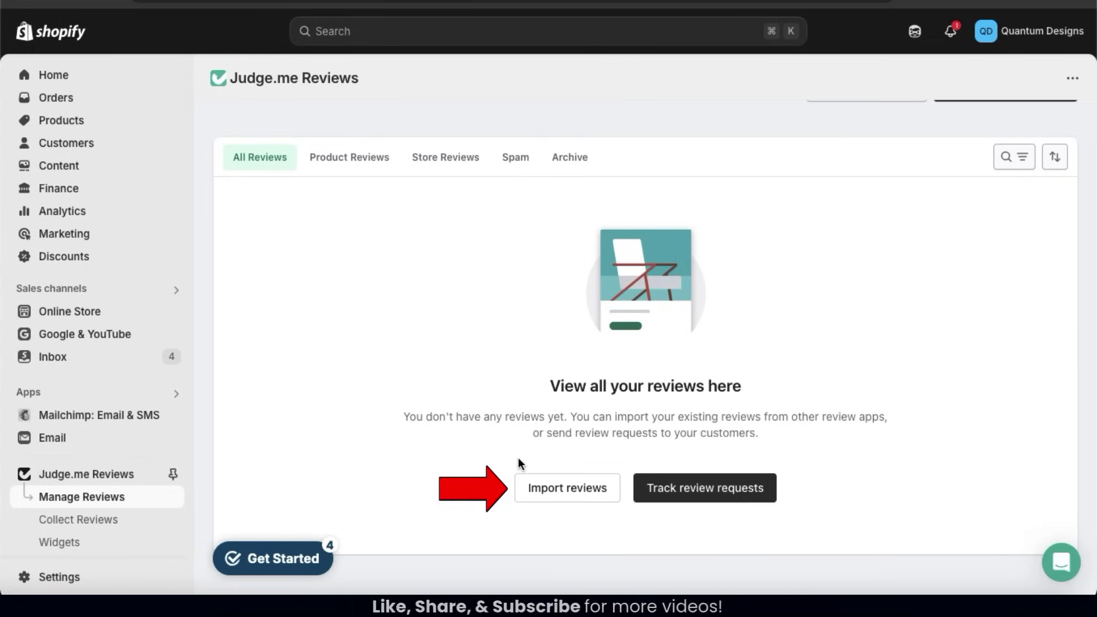
left_click(579, 496)
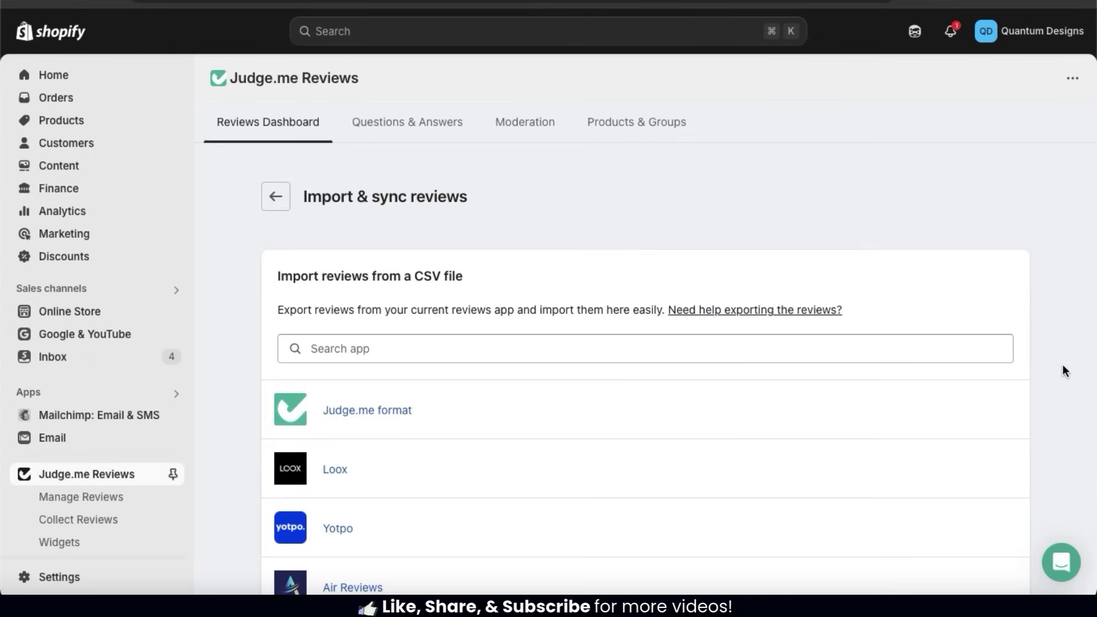
scroll(1062, 366, "down", 3)
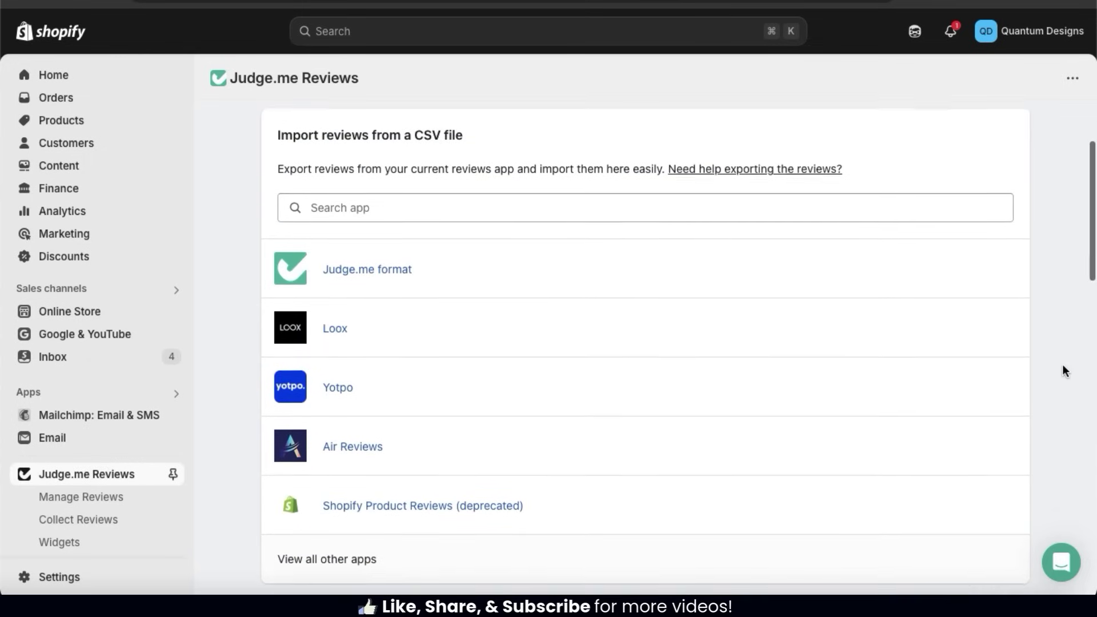
left_click(334, 565)
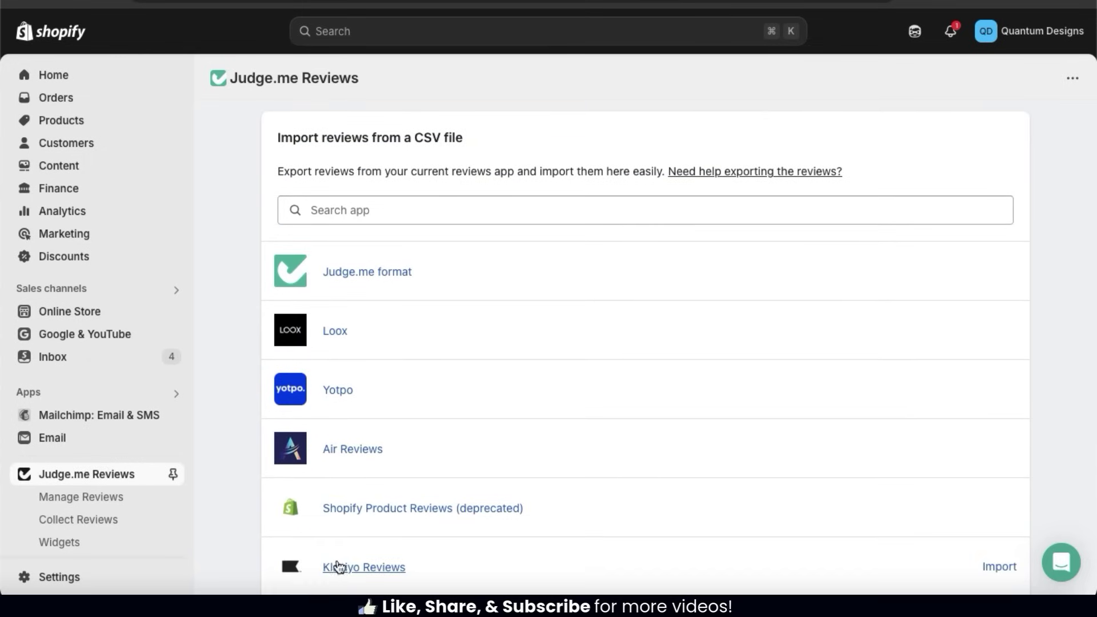
Browse the other review apps, return to the Reviews Dashboard, and go to Collect Reviews.
scroll(1044, 315, "down", 2)
scroll(1044, 321, "down", 5)
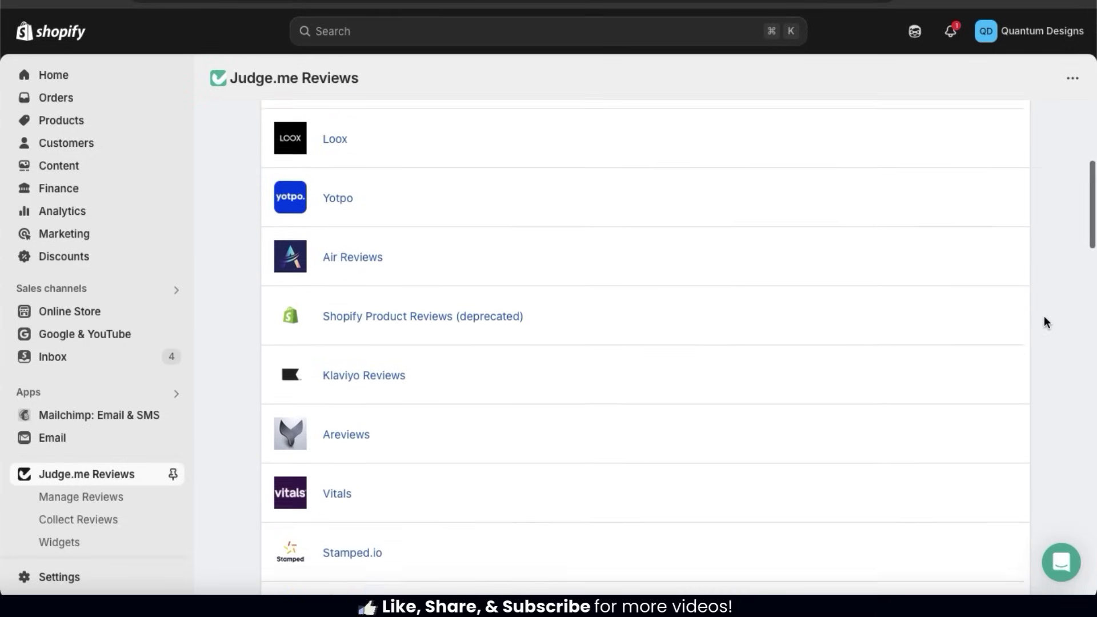
scroll(1044, 318, "down", 12)
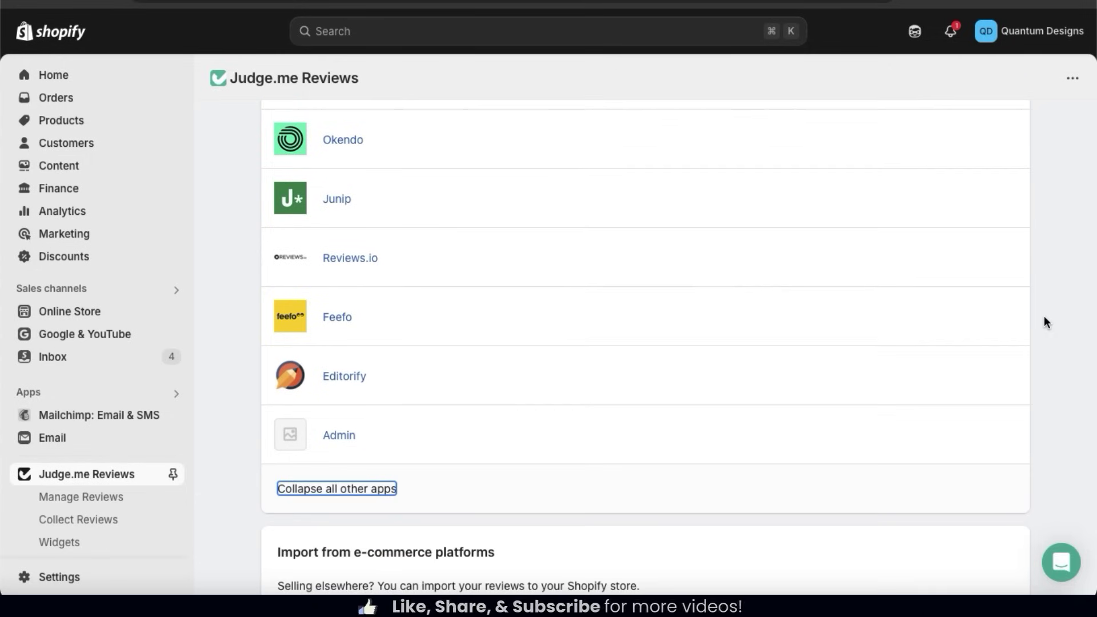
scroll(1043, 317, "up", 1)
scroll(1043, 318, "down", 5)
scroll(1044, 322, "down", 4)
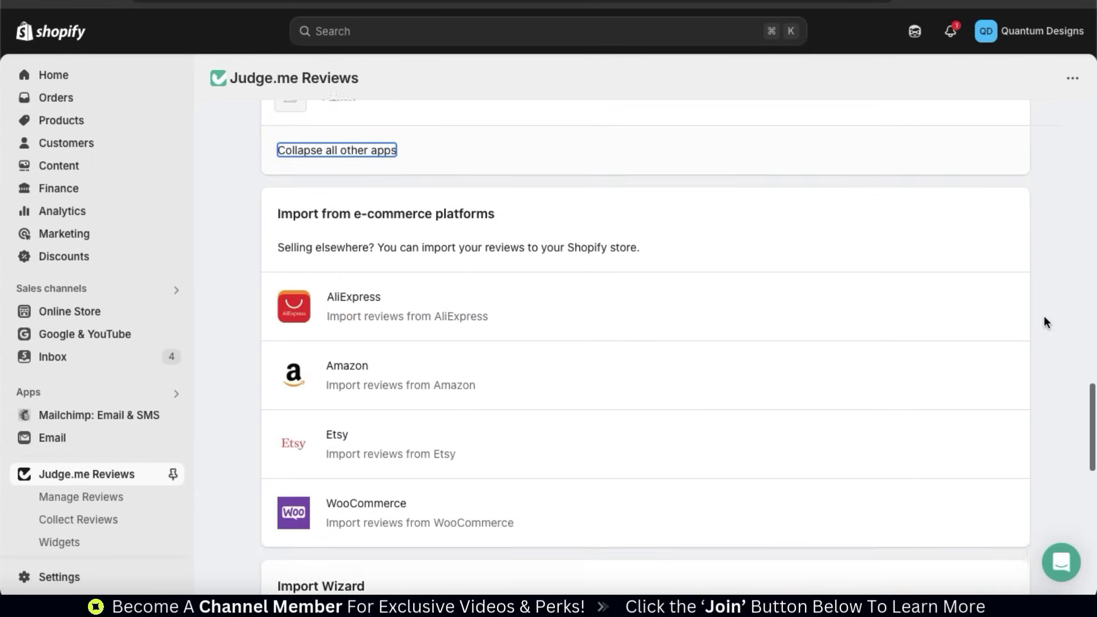
scroll(1044, 321, "down", 4)
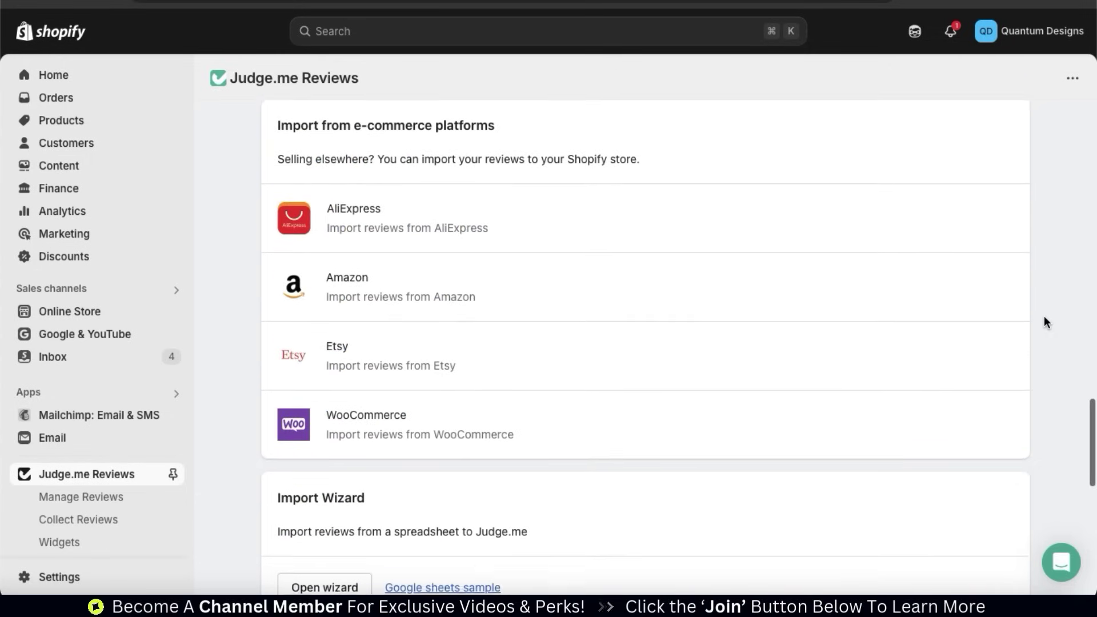
scroll(1044, 321, "down", 3)
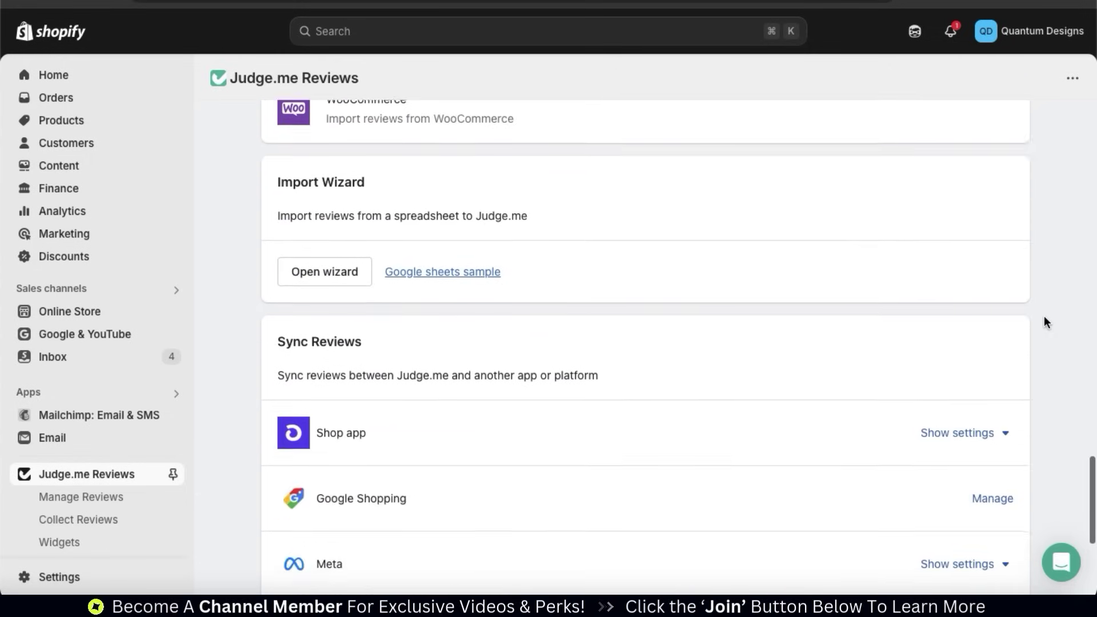
scroll(1043, 322, "up", 1)
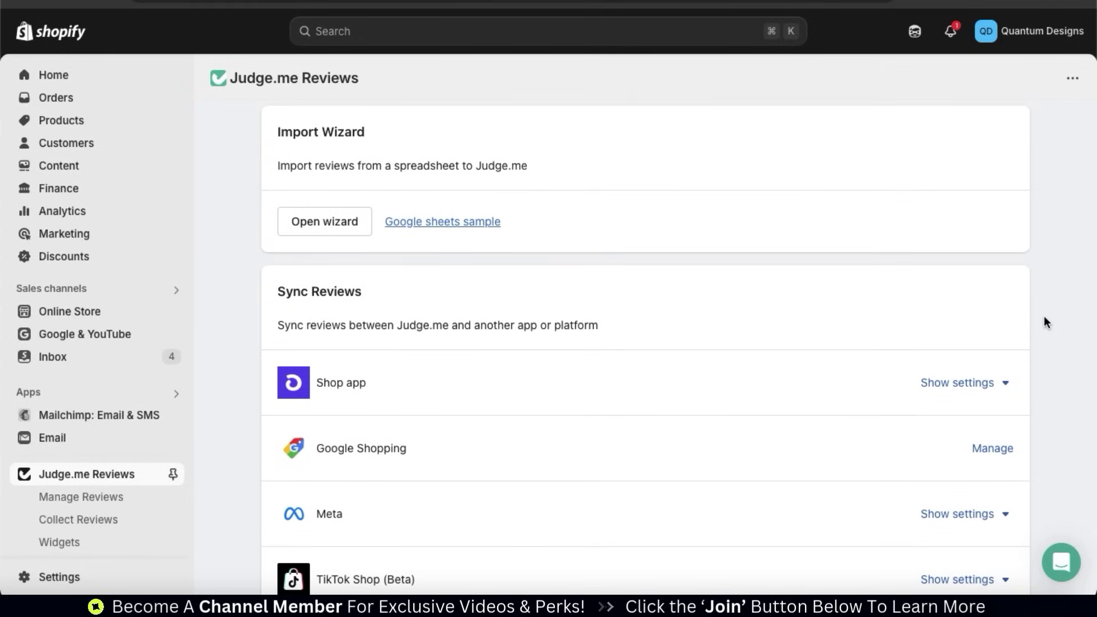
scroll(1043, 316, "up", 15)
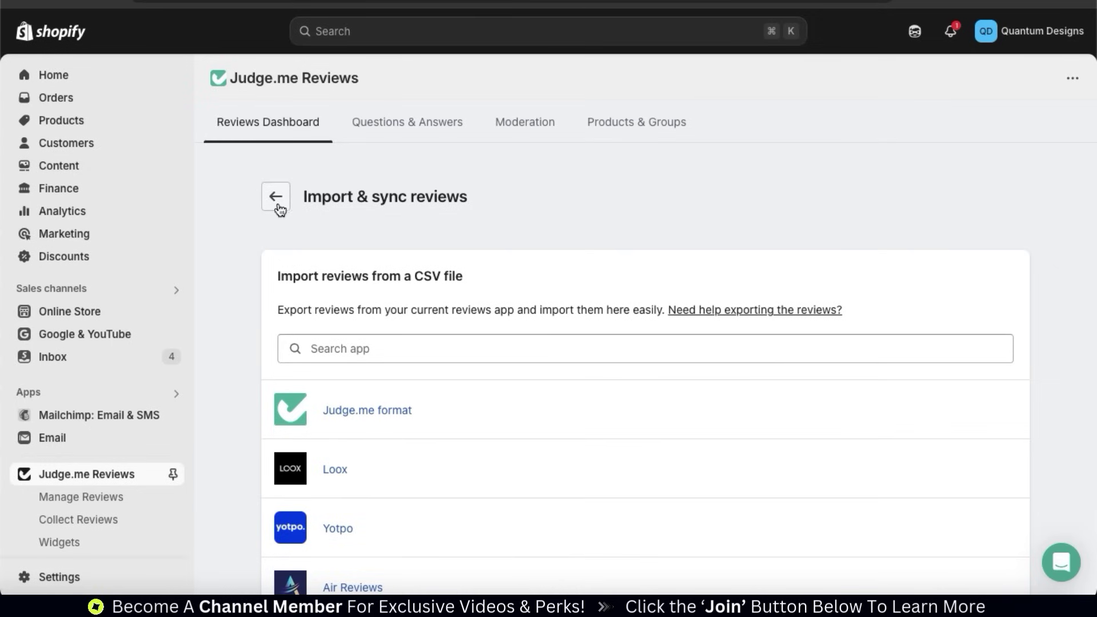
left_click(279, 207)
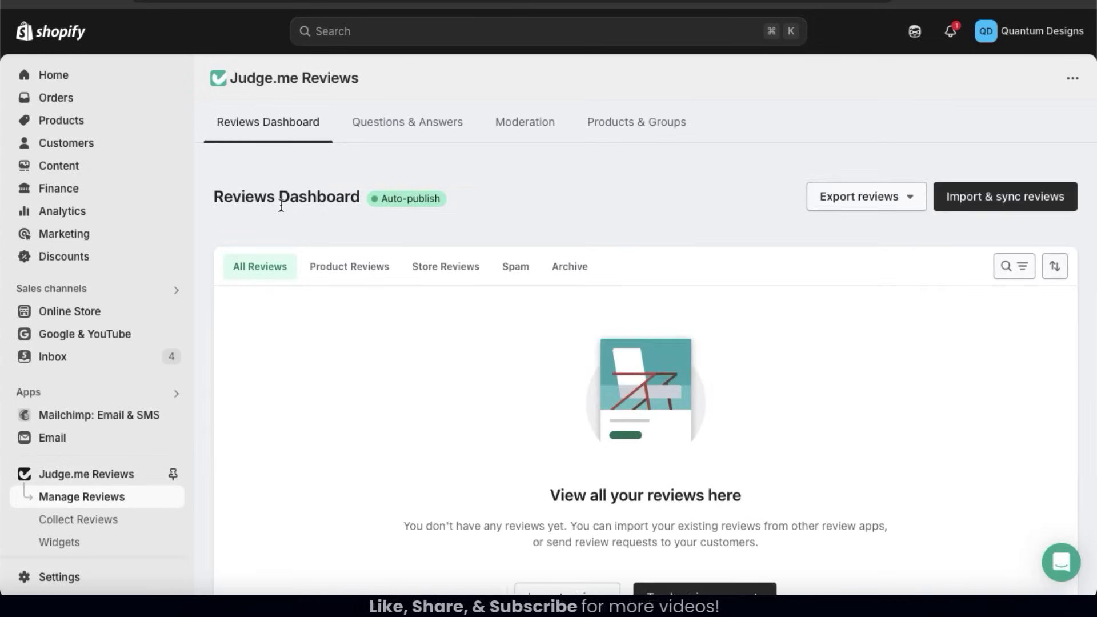
scroll(677, 273, "down", 2)
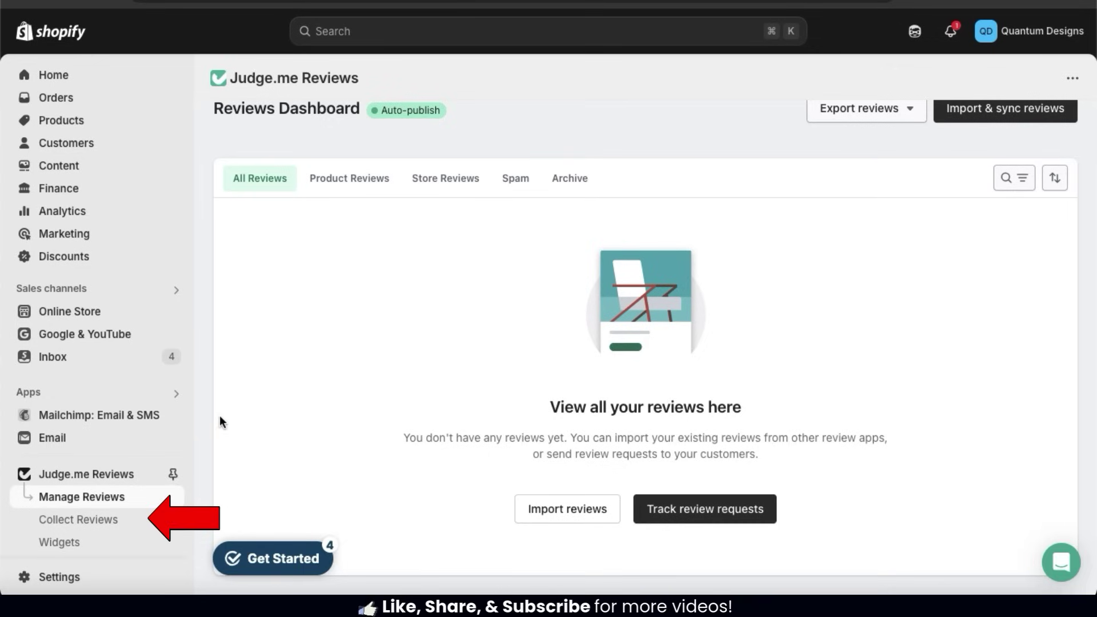
left_click(79, 521)
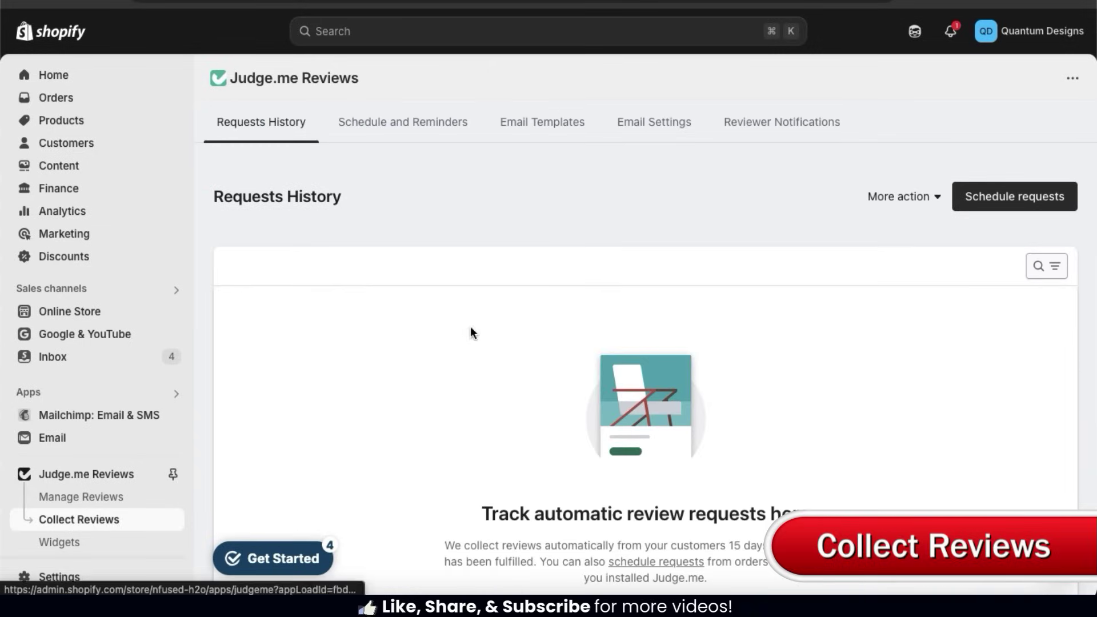
Review the Schedule and Reminders timing: 15 days for domestic orders, 30 for international.
scroll(889, 358, "down", 2)
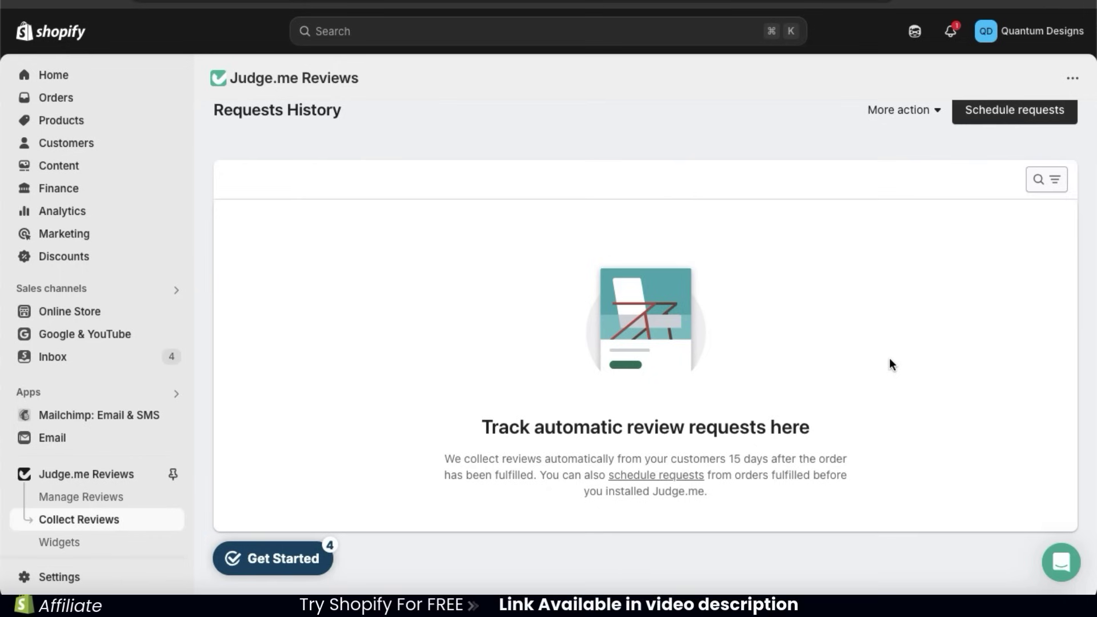
scroll(889, 359, "up", 1)
scroll(888, 357, "up", 1)
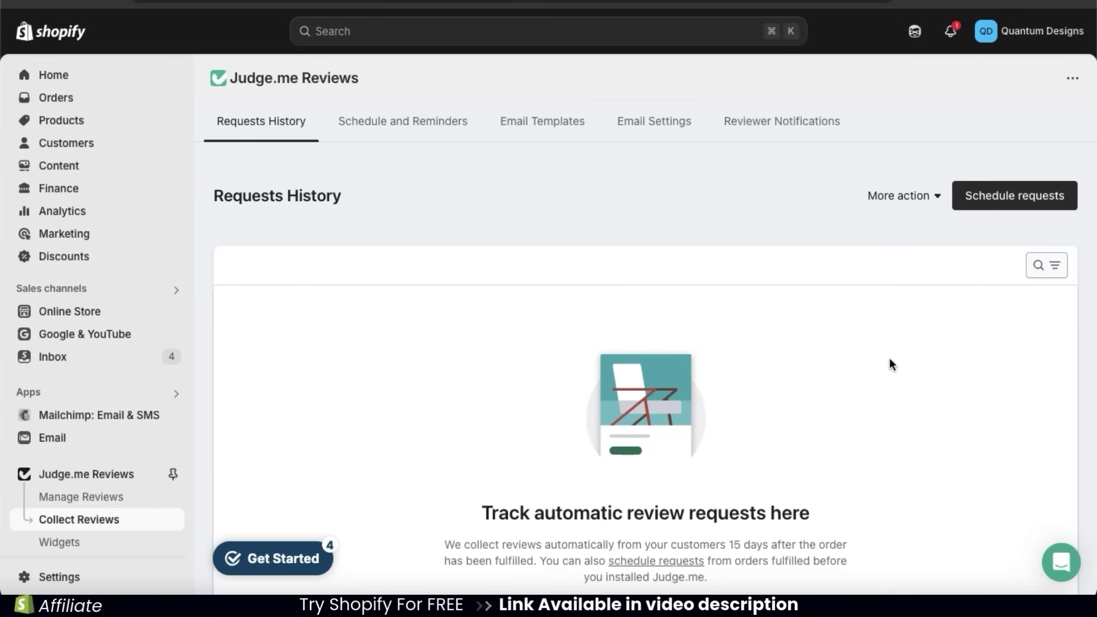
left_click(443, 122)
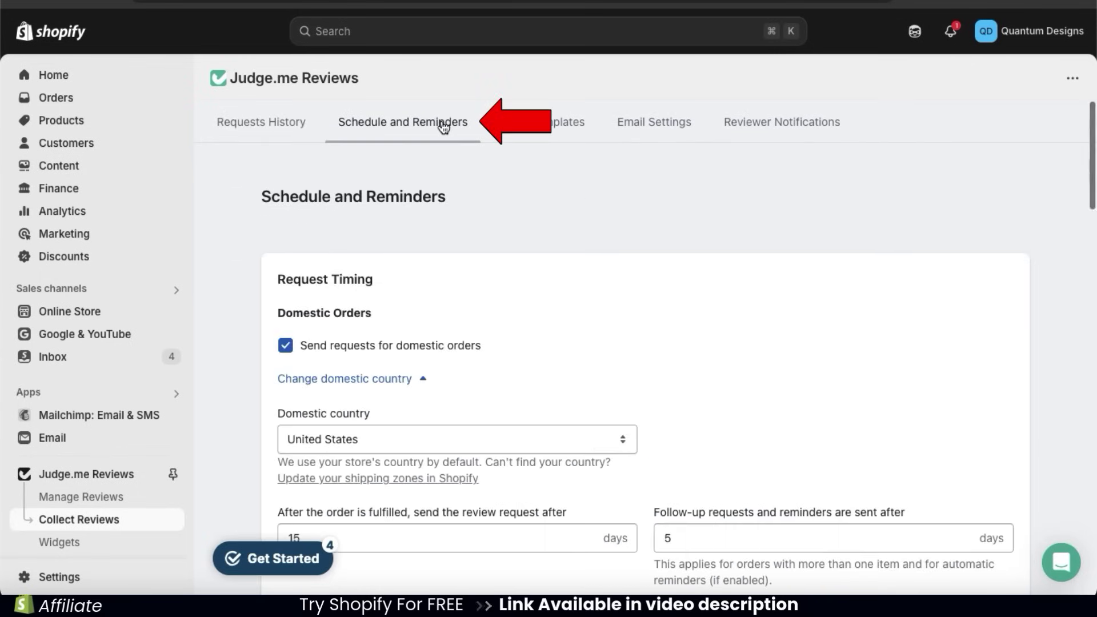
scroll(1058, 254, "down", 8)
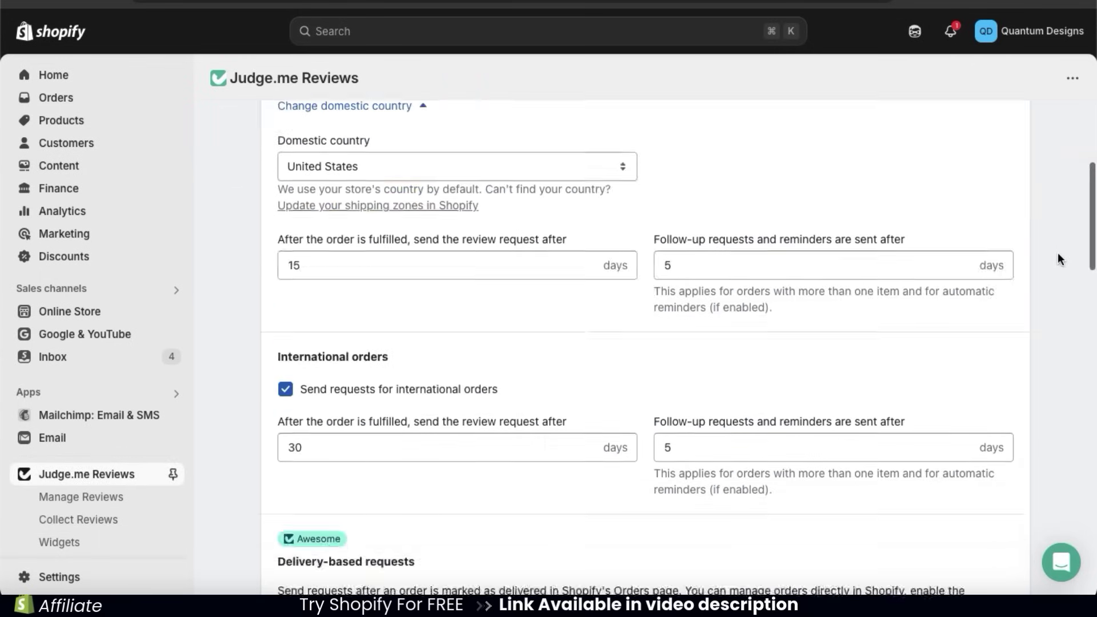
scroll(1057, 253, "up", 6)
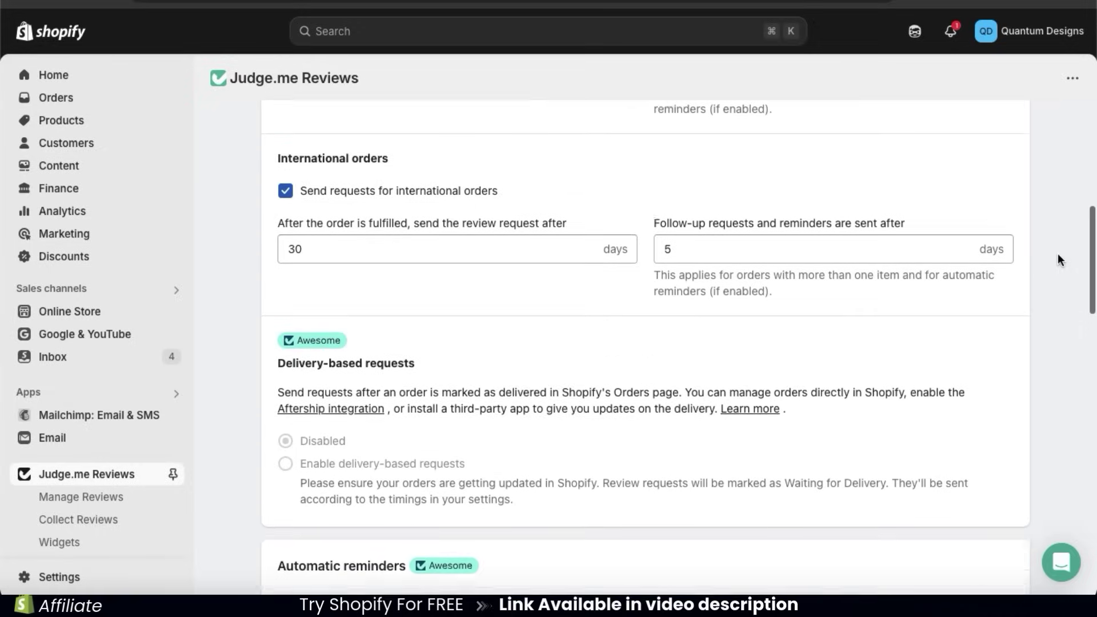
scroll(1057, 260, "up", 4)
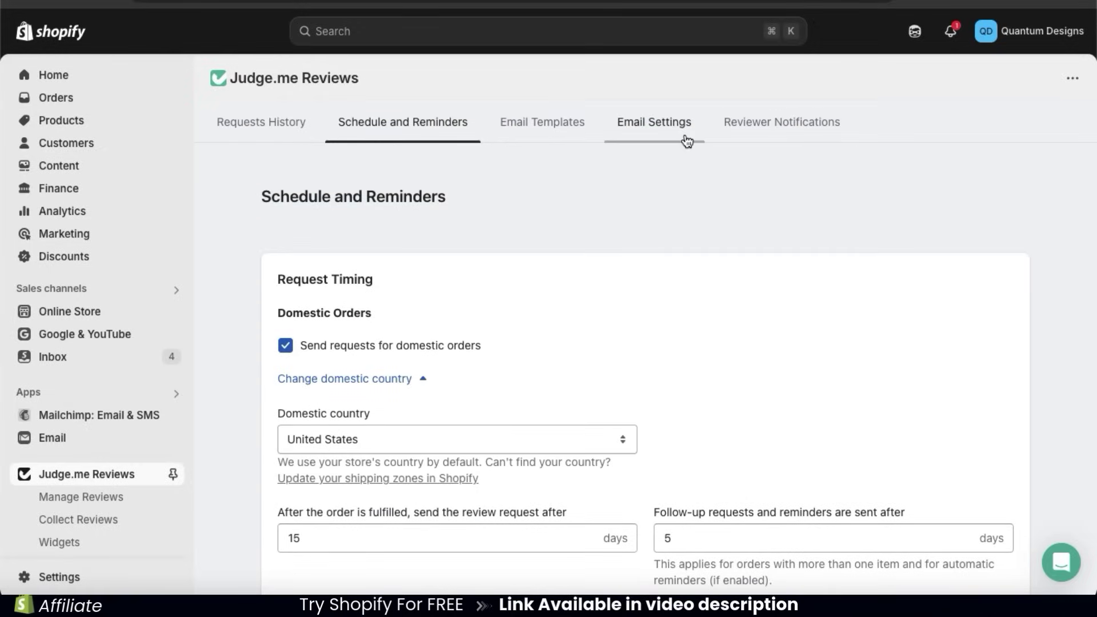
left_click(559, 131)
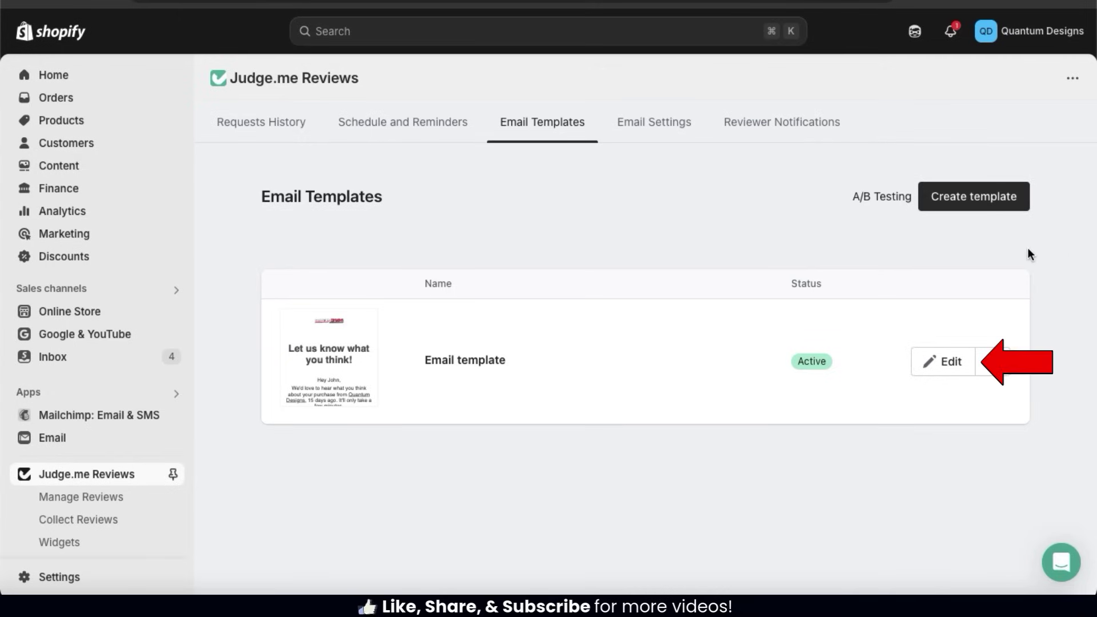
Edit the active review request template, then give the T-shirt five stars in the sample email.
left_click(951, 365)
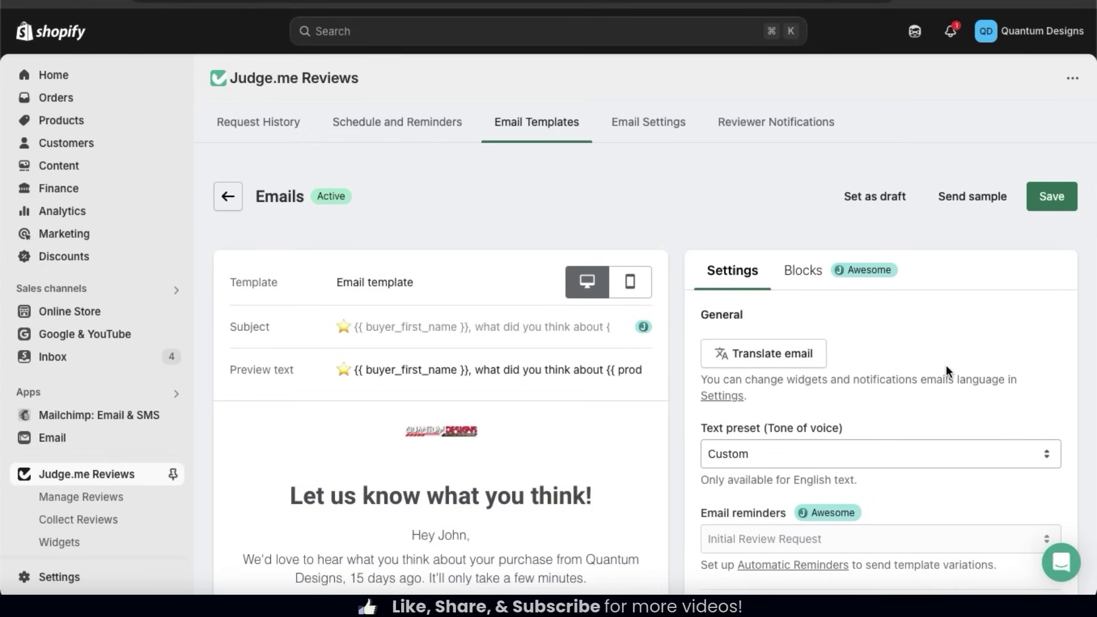
scroll(676, 213, "down", 2)
scroll(676, 215, "down", 5)
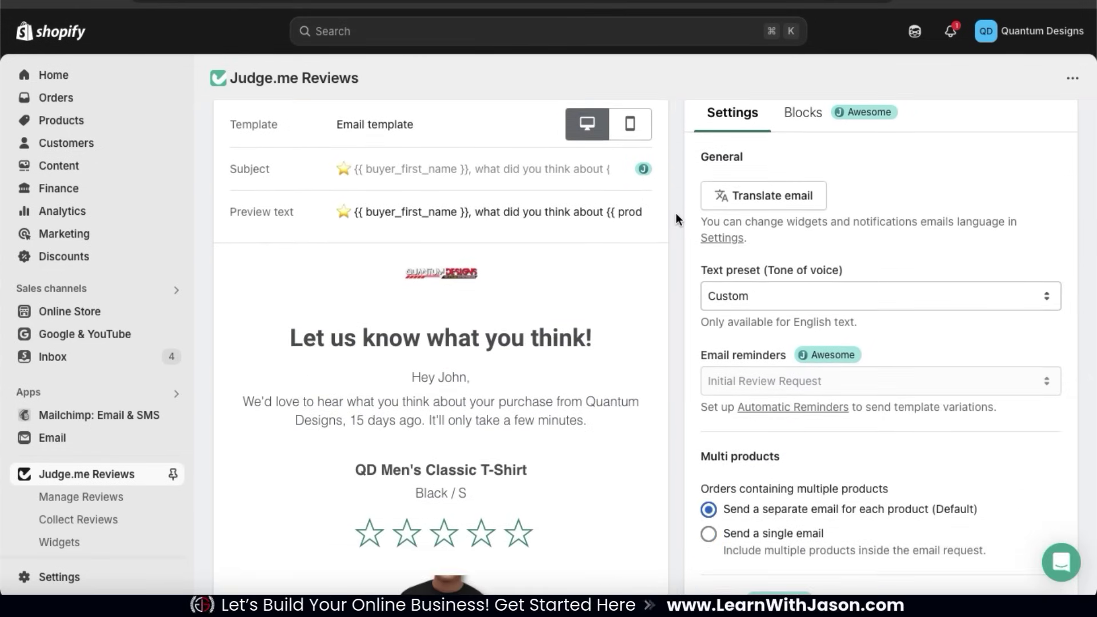
scroll(676, 216, "down", 2)
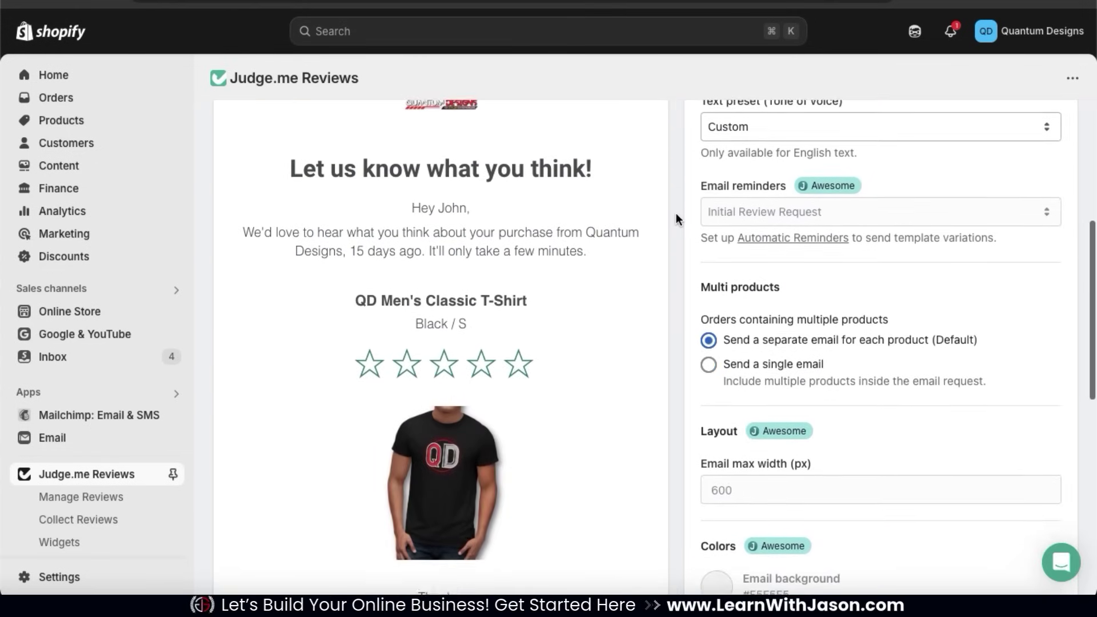
scroll(677, 214, "up", 1)
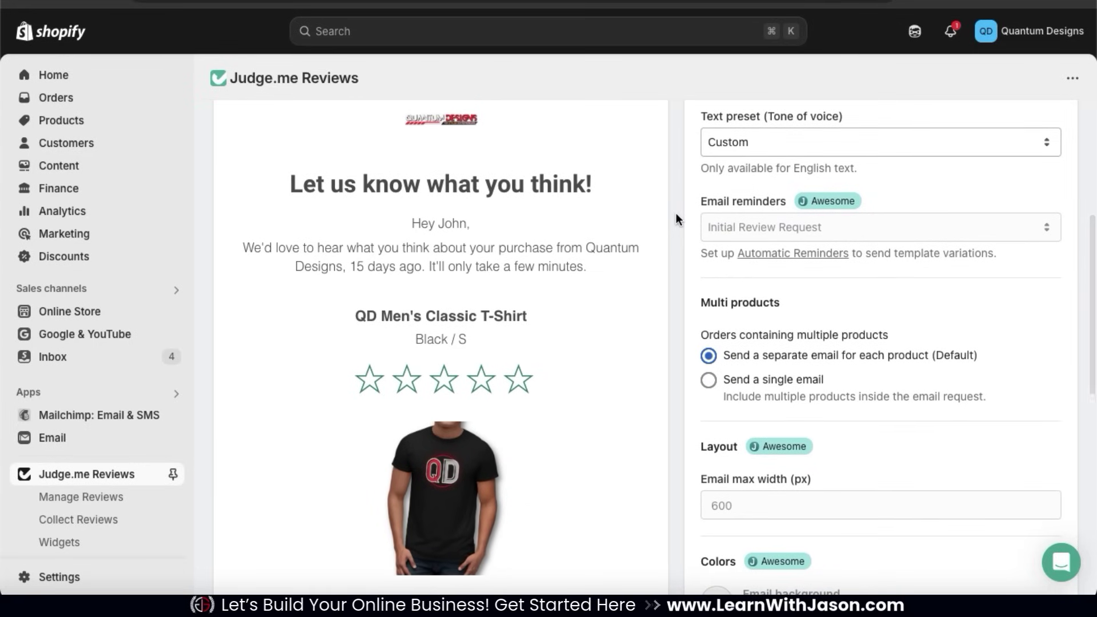
scroll(676, 336, "up", 7)
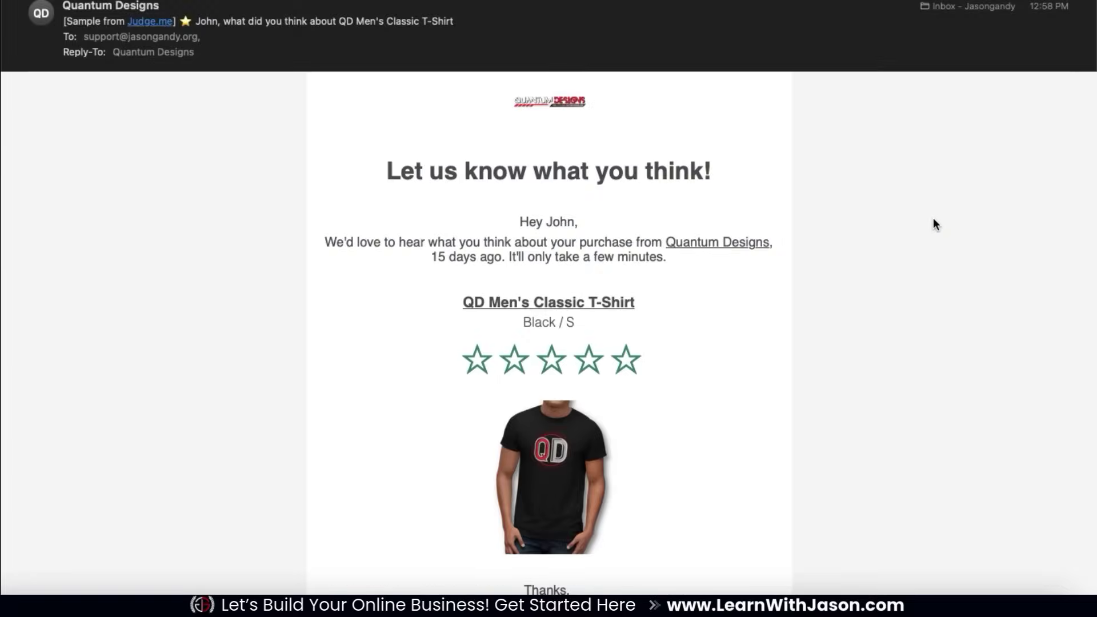
scroll(933, 218, "down", 1)
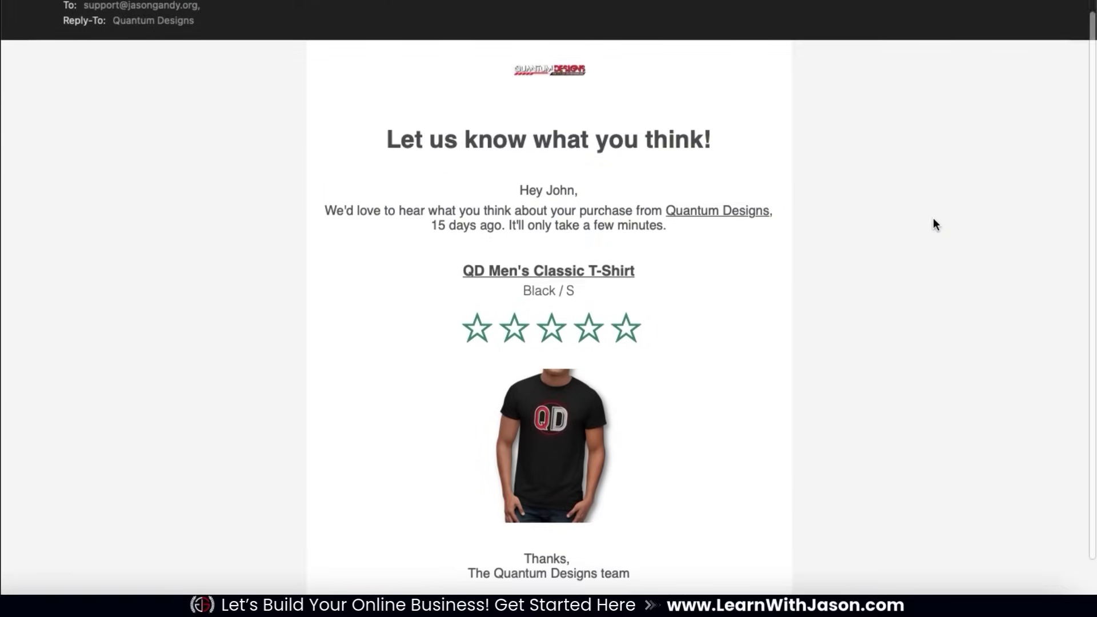
scroll(933, 218, "down", 2)
scroll(933, 219, "up", 3)
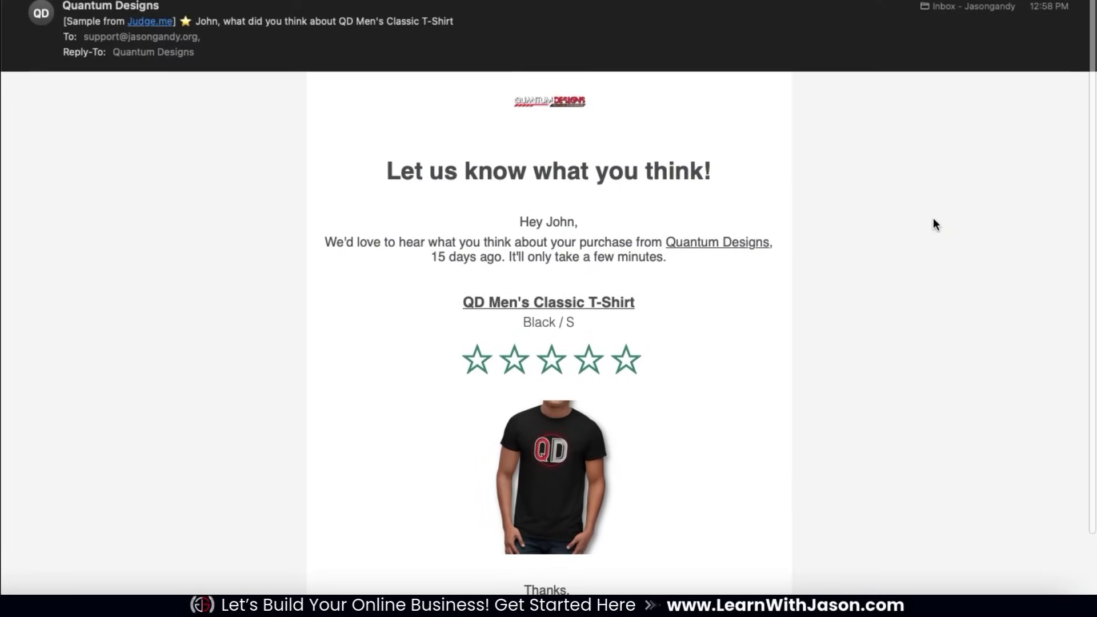
left_click(625, 360)
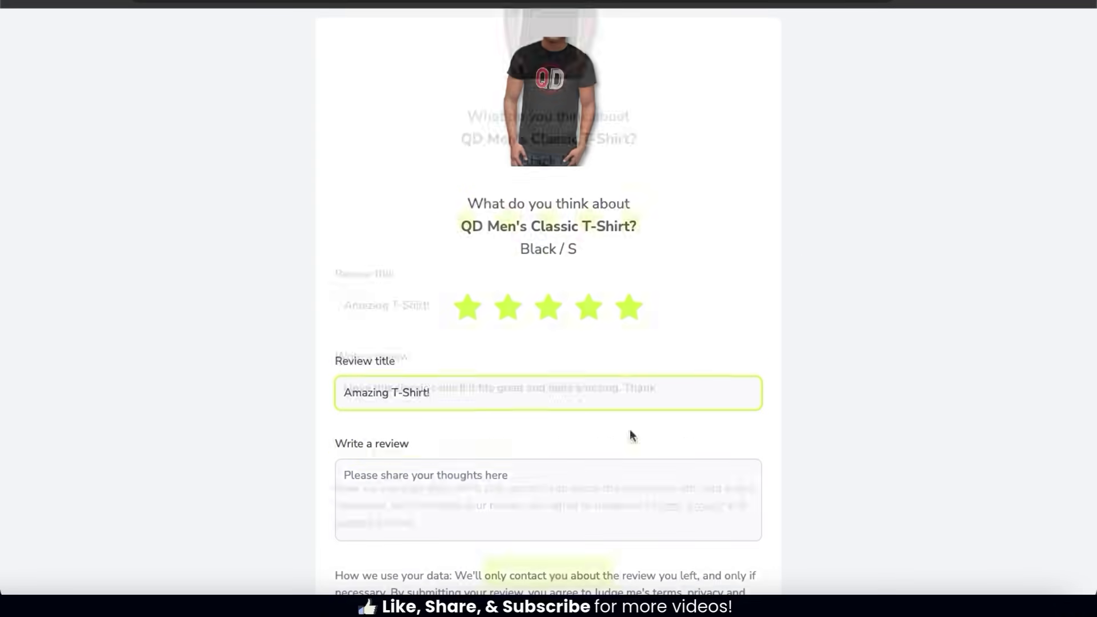
Finish the sample T-shirt review text and try submitting it.
type("you!!")
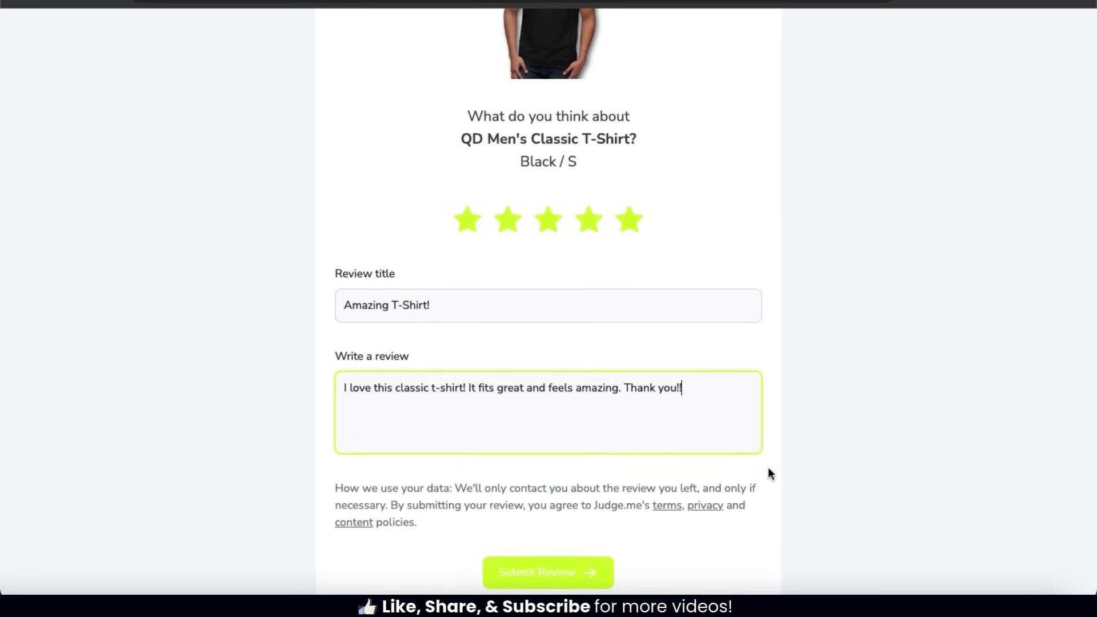
left_click(768, 469)
scroll(751, 474, "down", 1)
left_click(537, 533)
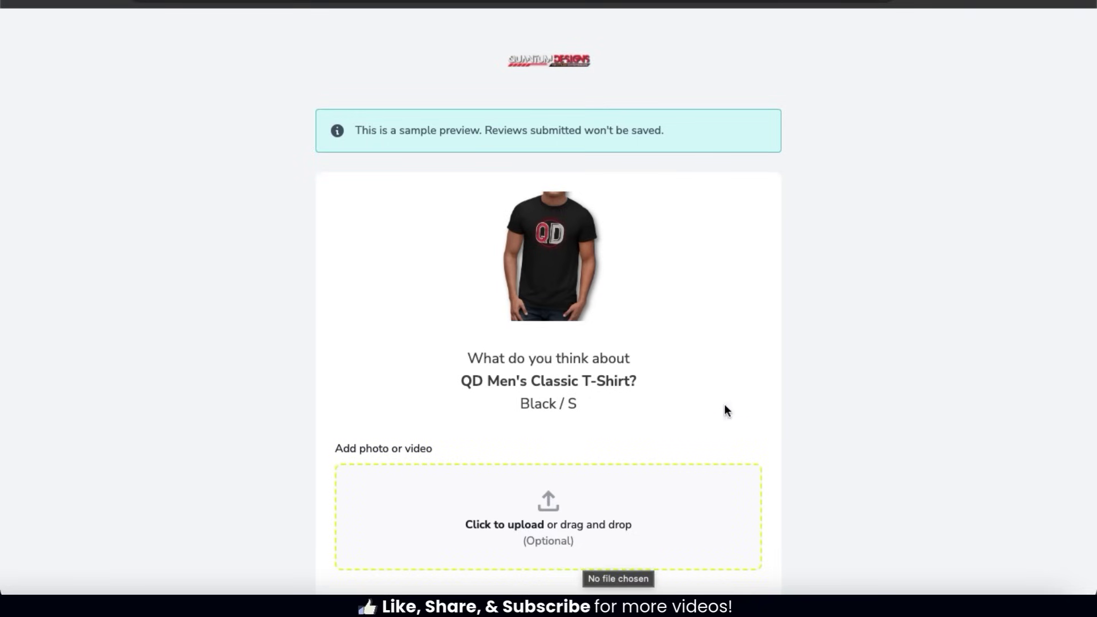
scroll(786, 383, "down", 1)
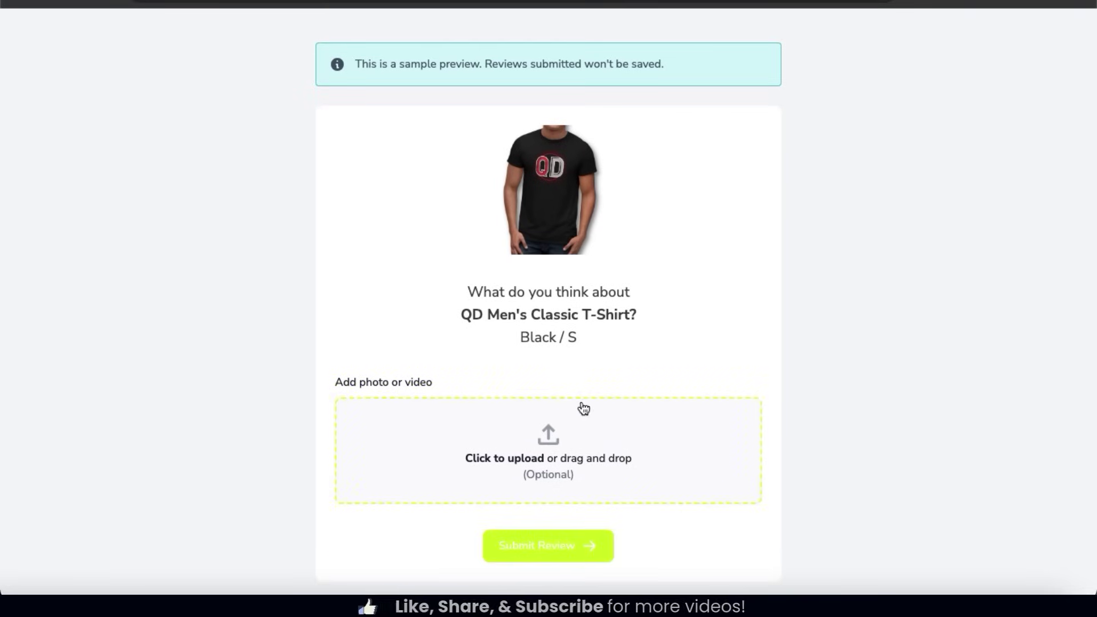
Attach JG Voyage 1.png to the T-shirt review and submit it.
left_click(574, 458)
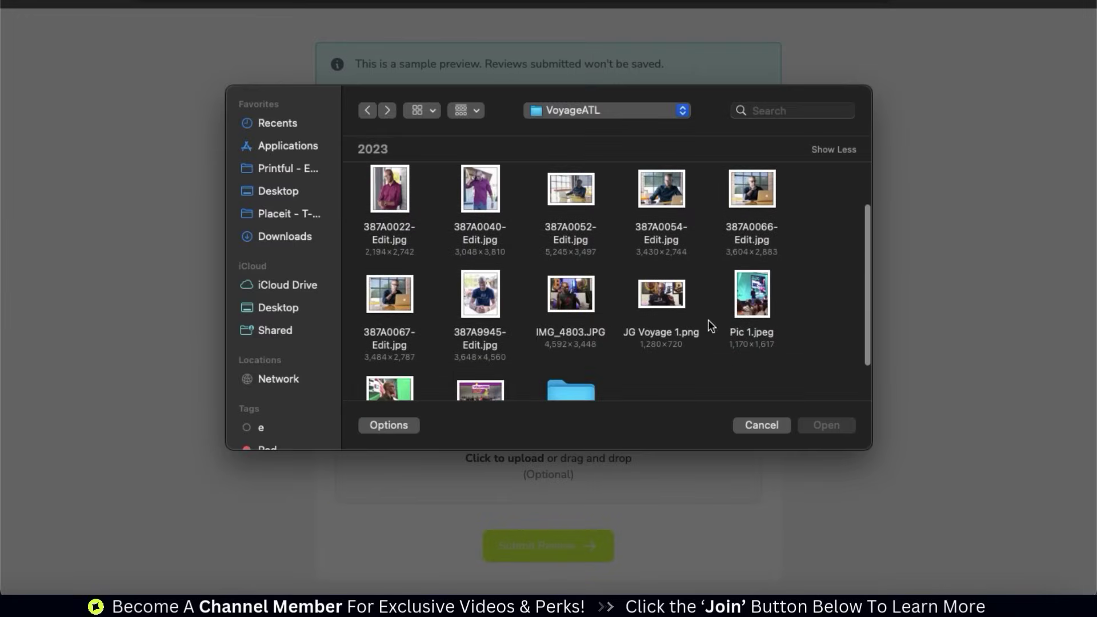
left_click(670, 297)
double_click(670, 297)
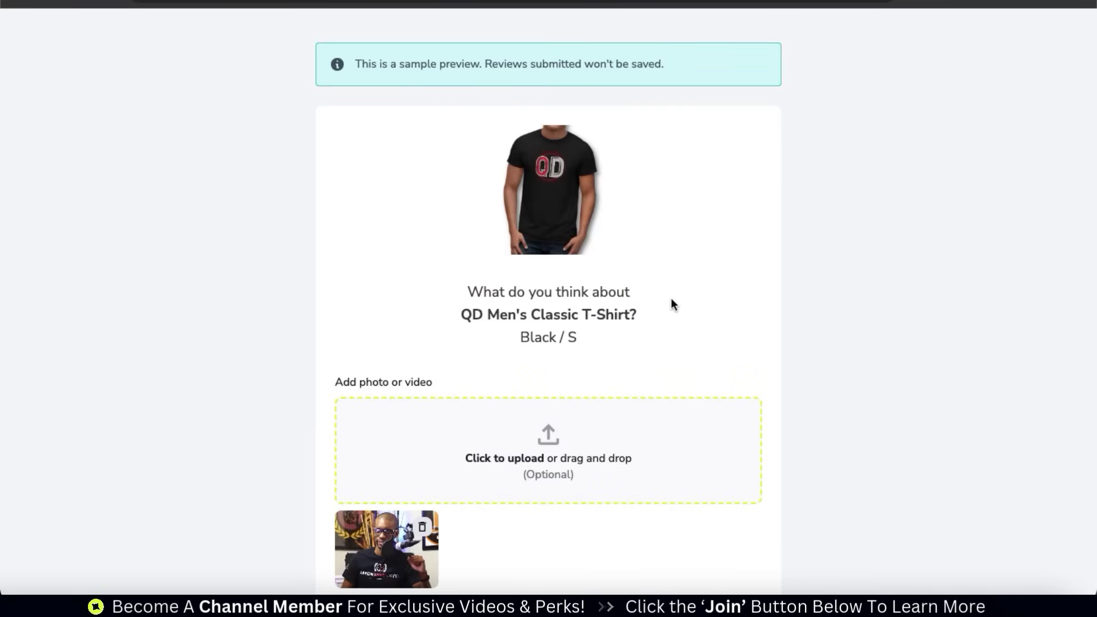
scroll(671, 299, "down", 2)
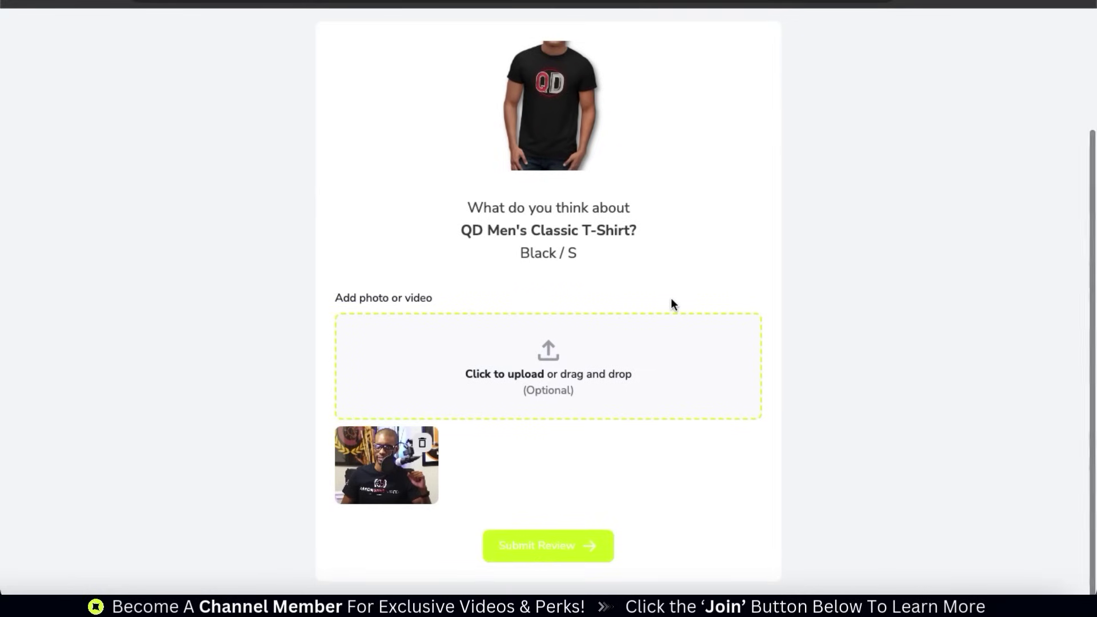
left_click(563, 547)
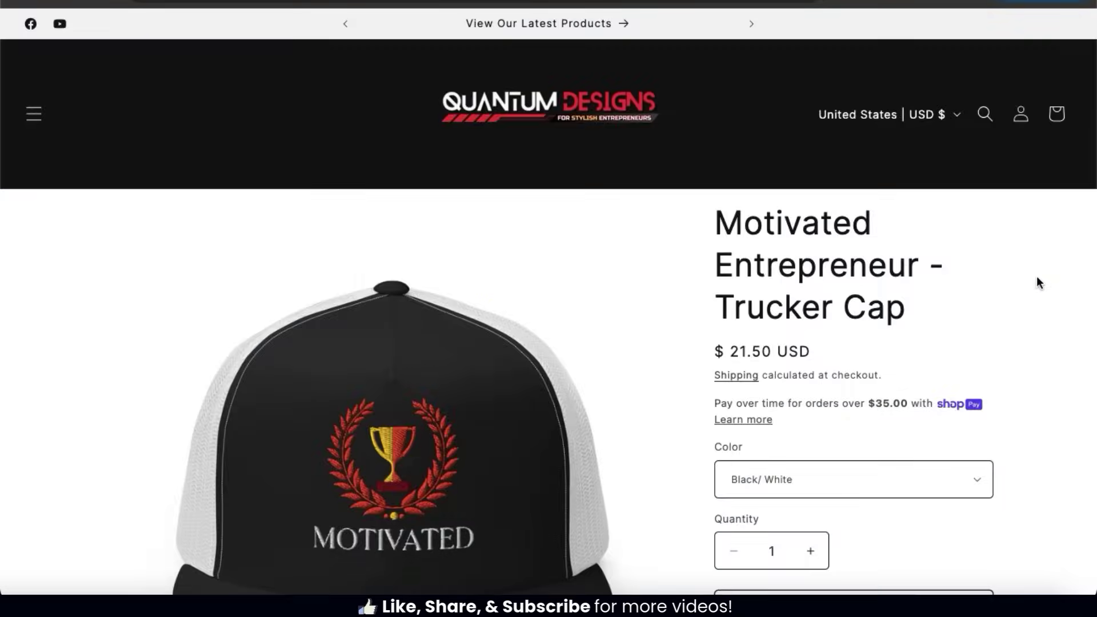
Start a new review on the Motivated Entrepreneur - Trucker Cap product page.
scroll(1036, 276, "down", 3)
scroll(1036, 277, "down", 15)
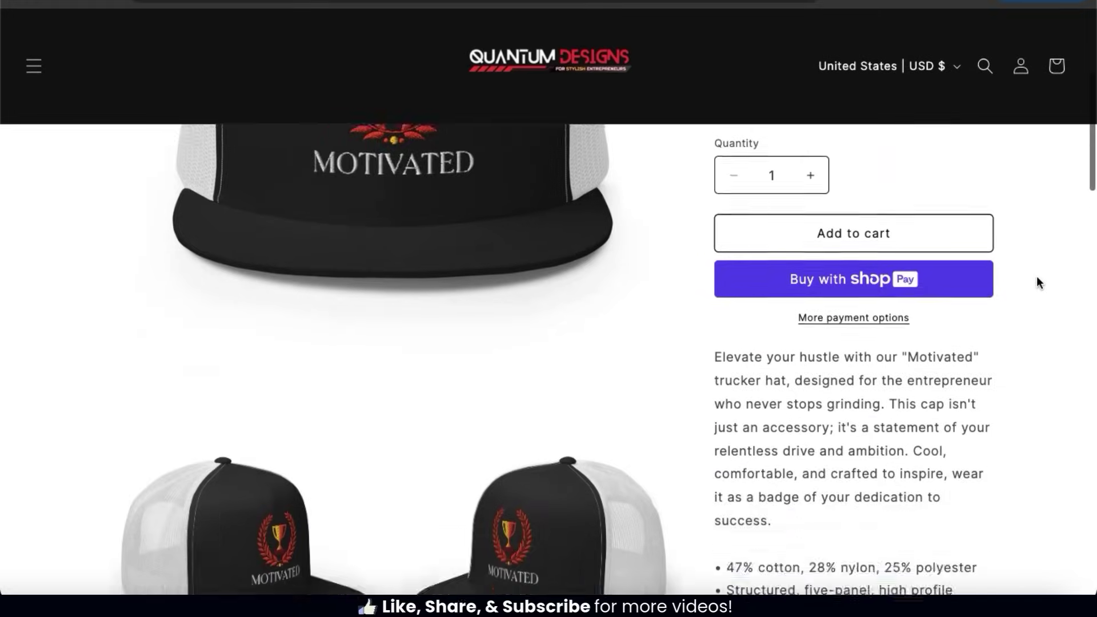
scroll(1037, 283, "down", 10)
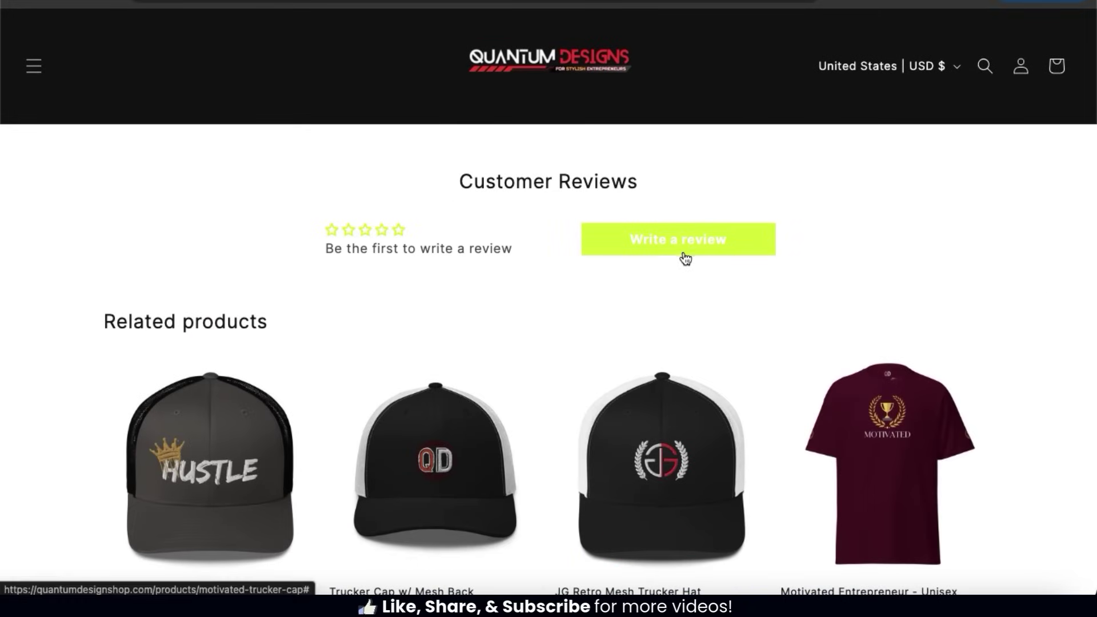
left_click(613, 252)
scroll(844, 278, "up", 4)
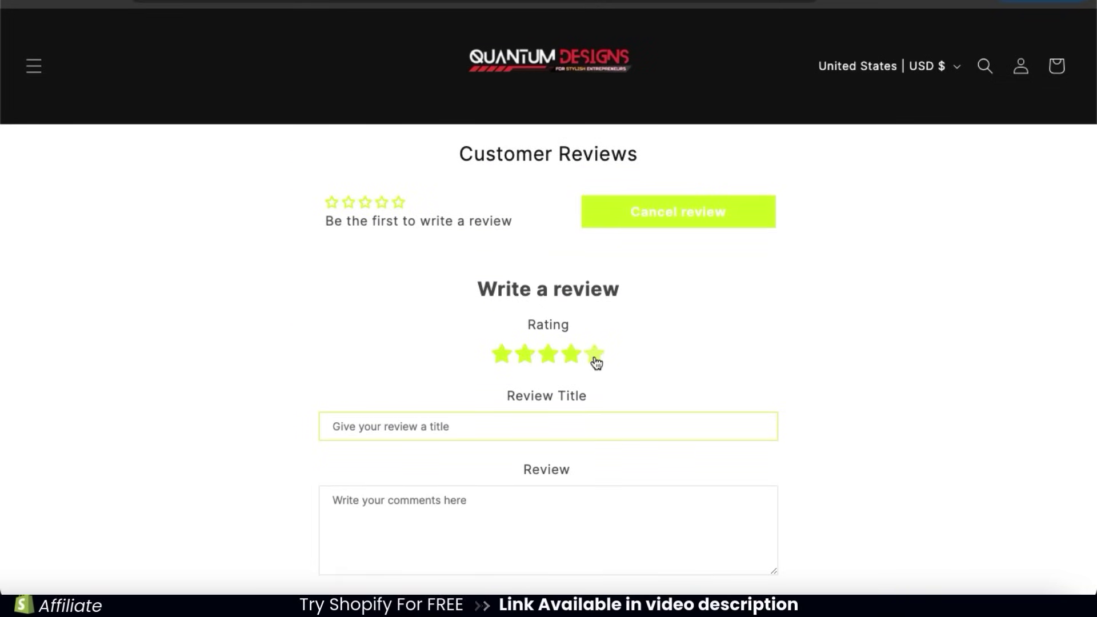
Complete the five-star 'I love this hat!' review with reviewer name and email, submit it, and reload the page.
type("y sty")
type("lish")
type("!")
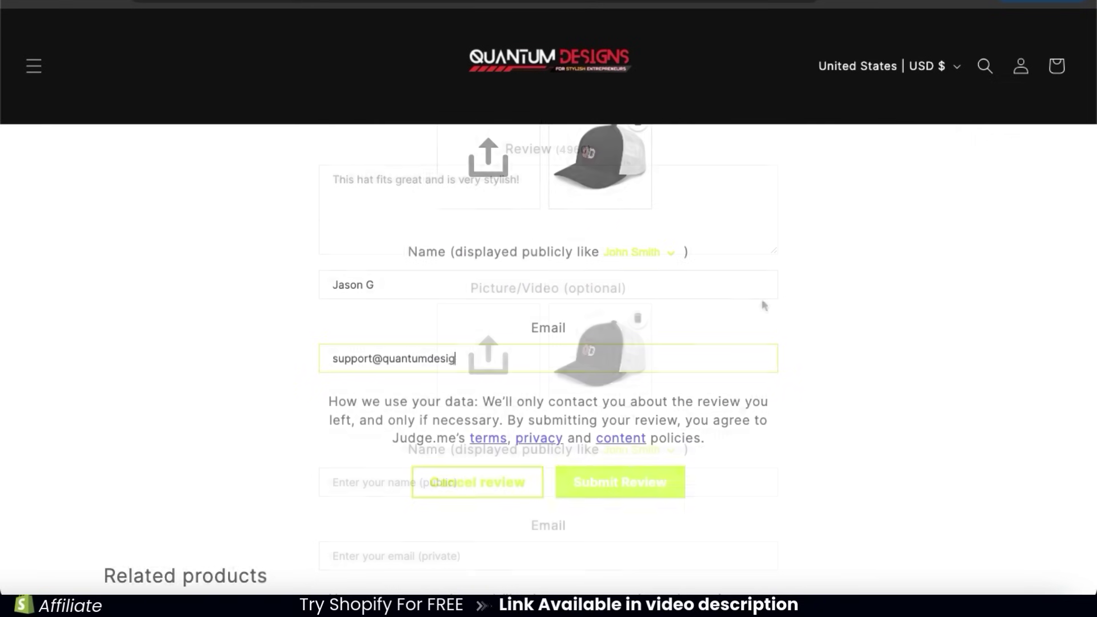
type("c")
left_click(902, 450)
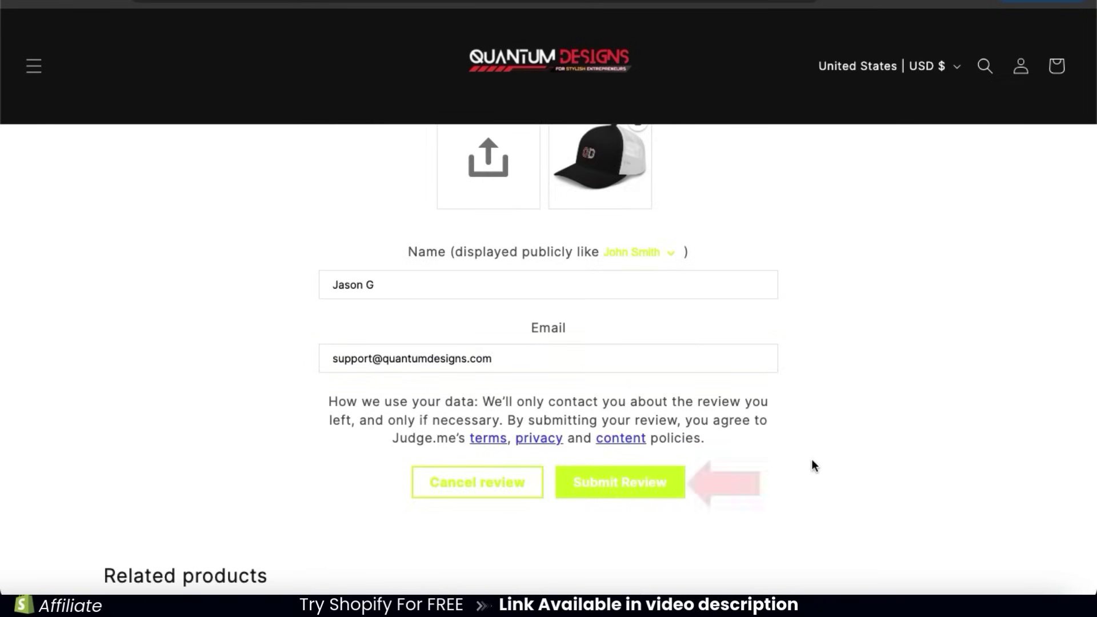
left_click(649, 495)
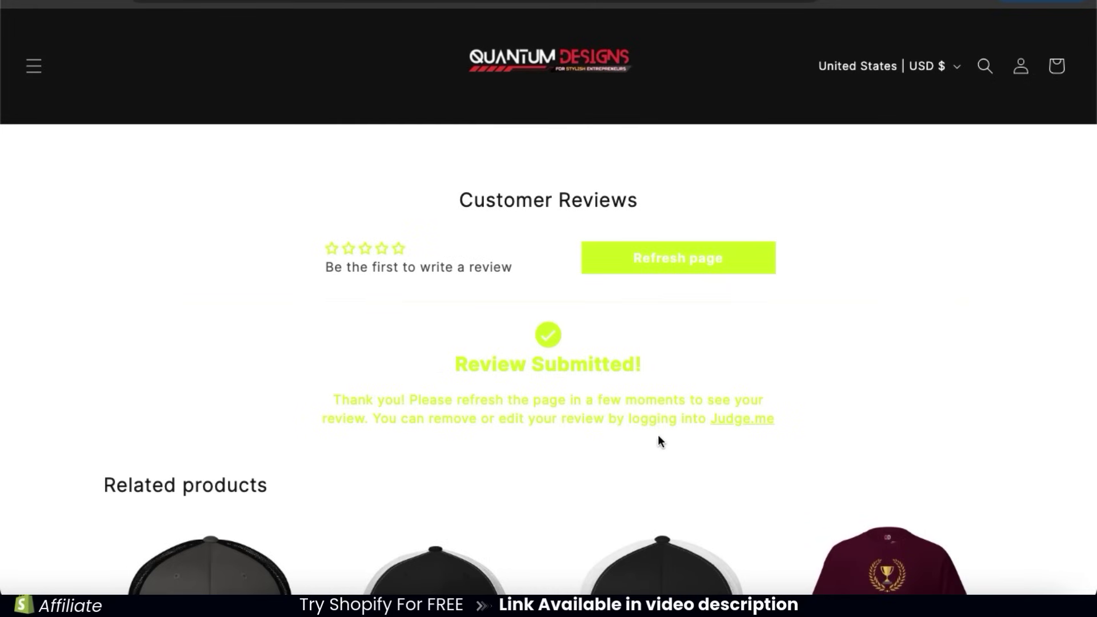
left_click(79, 2)
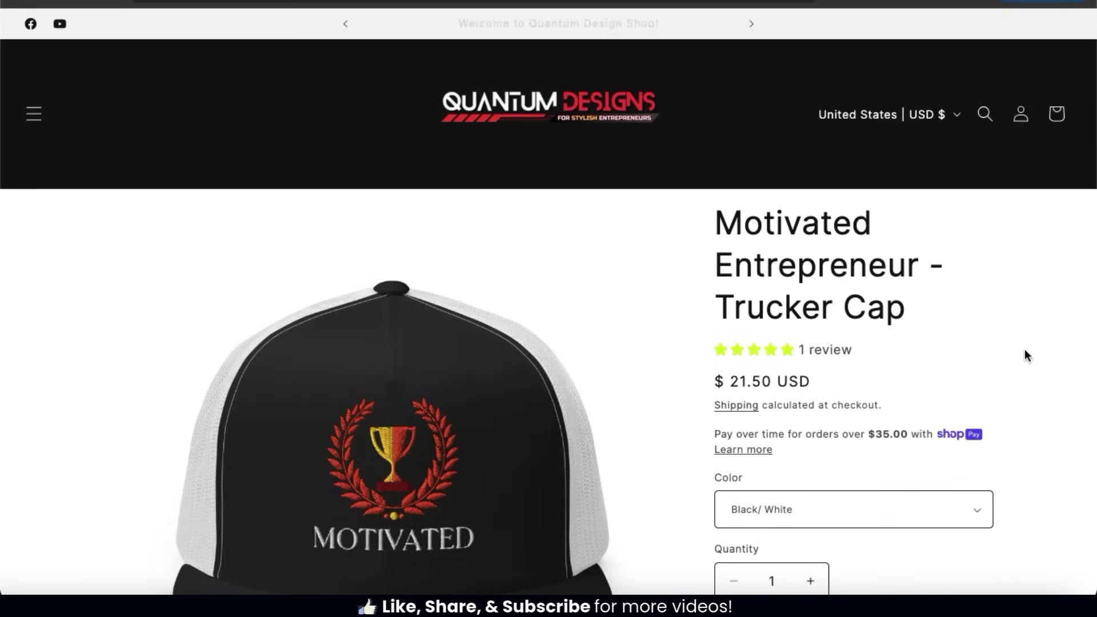
scroll(1025, 354, "down", 7)
scroll(1025, 355, "down", 10)
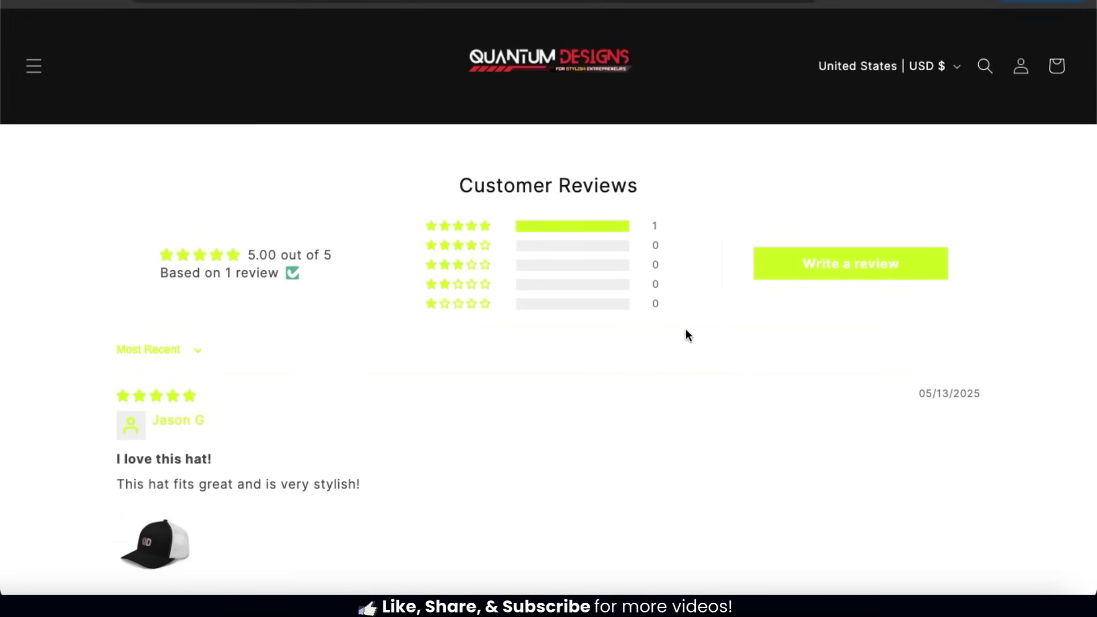
scroll(1033, 350, "down", 3)
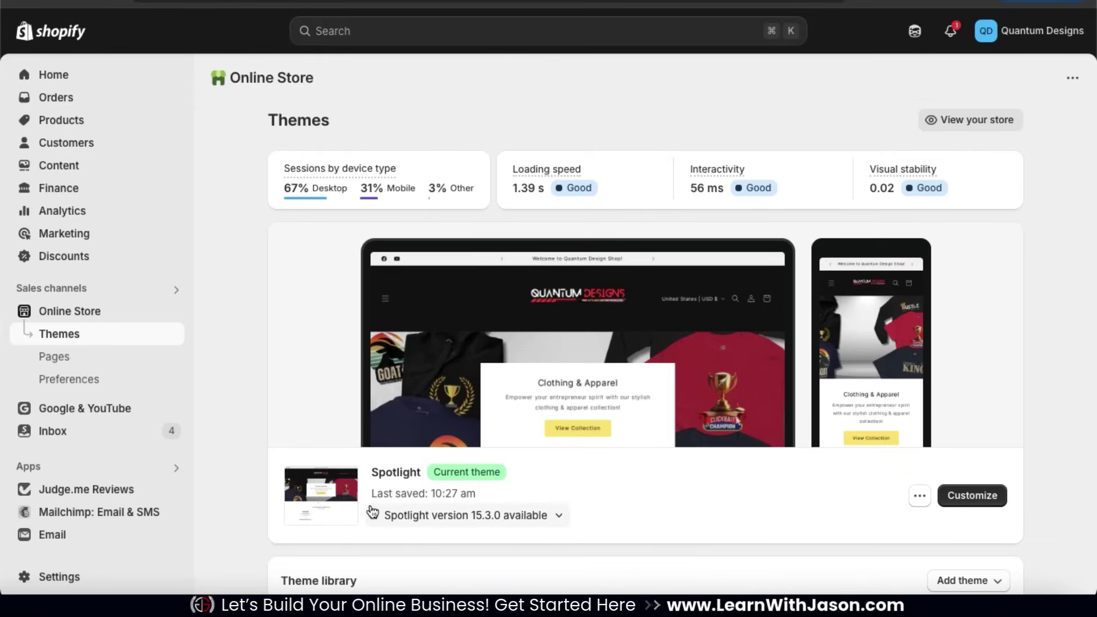
Open Judge.me Reviews, dismiss the rate-the-app banner, and check Top products and Recent activity.
left_click(71, 500)
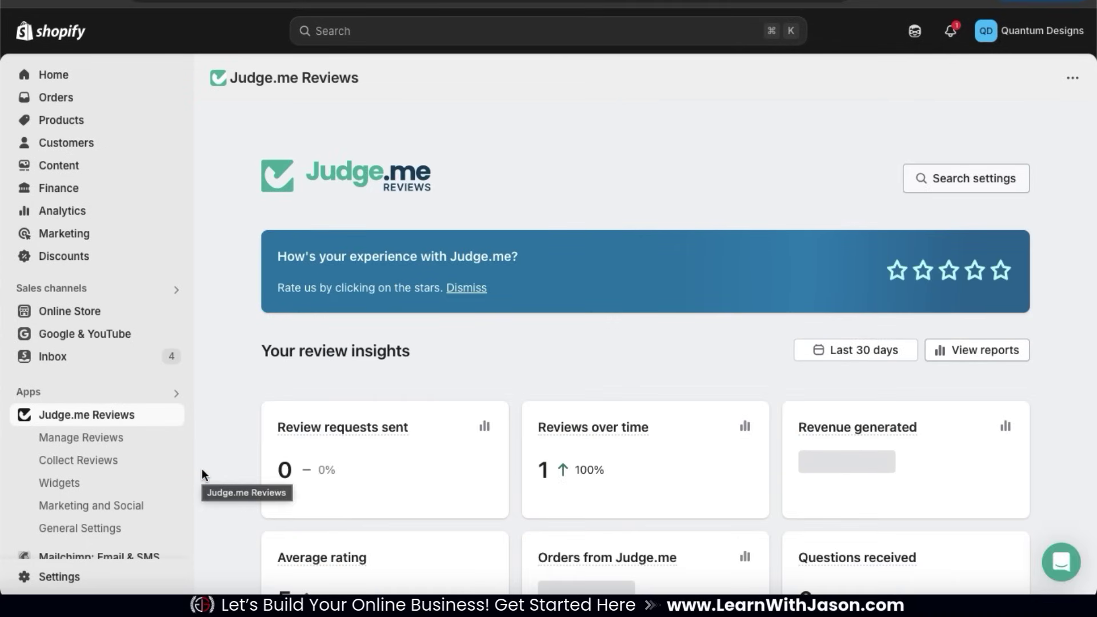
scroll(224, 373, "down", 1)
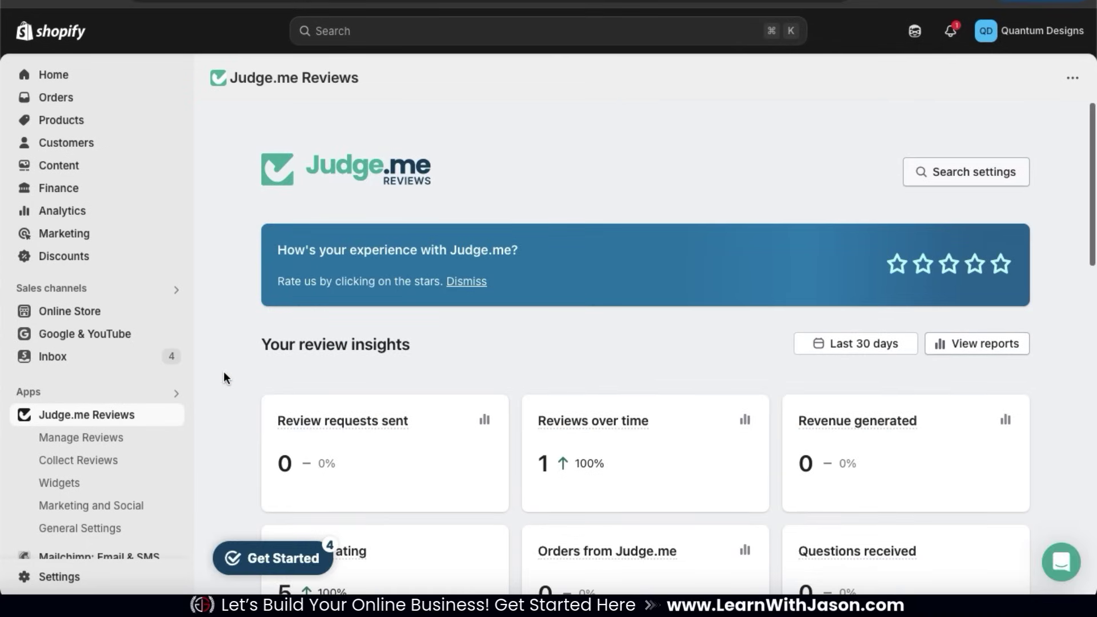
left_click(466, 281)
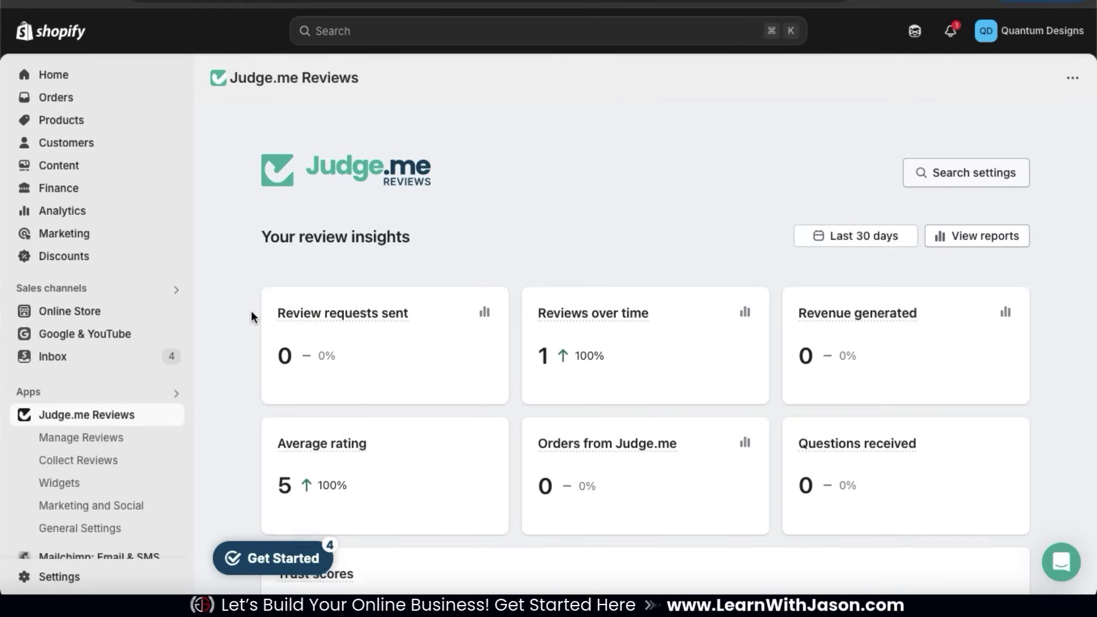
scroll(251, 314, "down", 3)
scroll(251, 315, "down", 7)
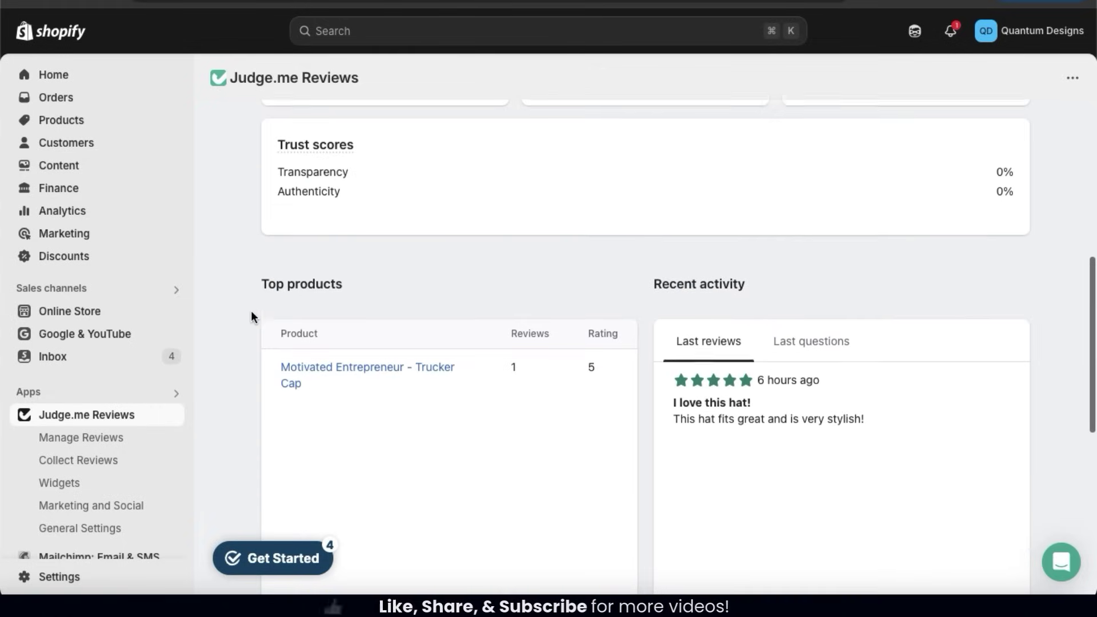
scroll(251, 313, "down", 2)
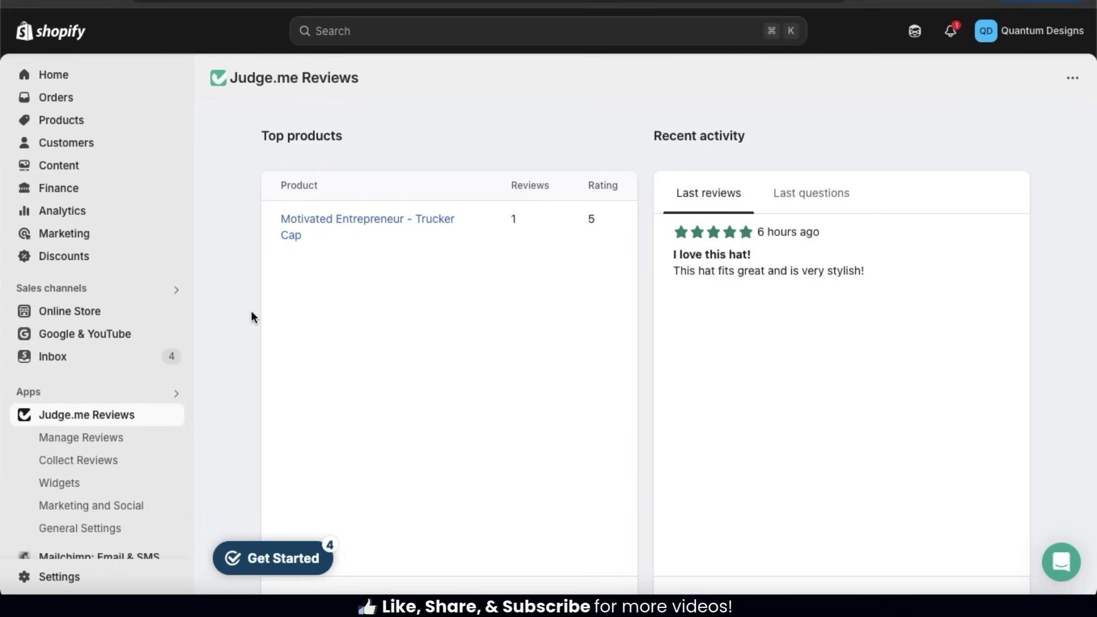
scroll(251, 313, "up", 9)
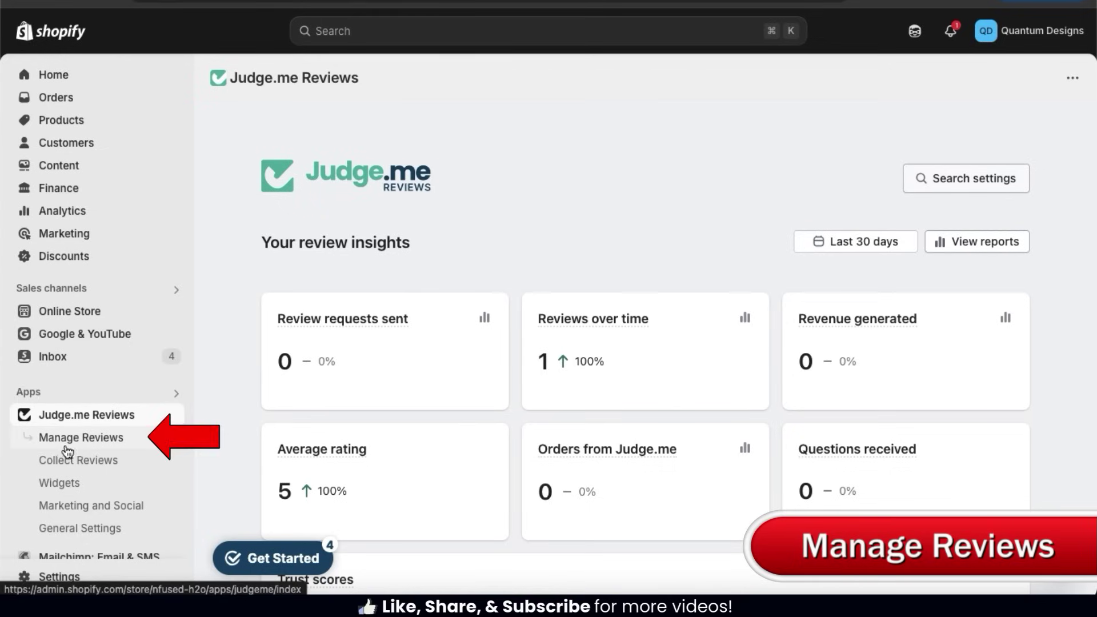
left_click(91, 441)
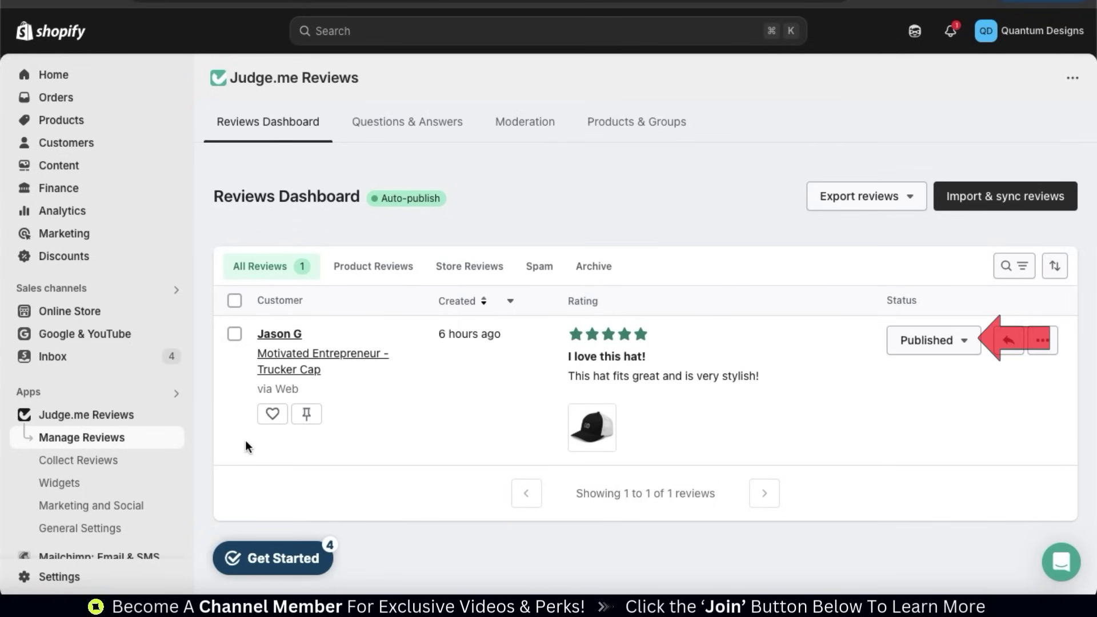
Inspect the trucker cap review's Published status options and its actions menu, then close them.
left_click(966, 350)
scroll(967, 350, "down", 2)
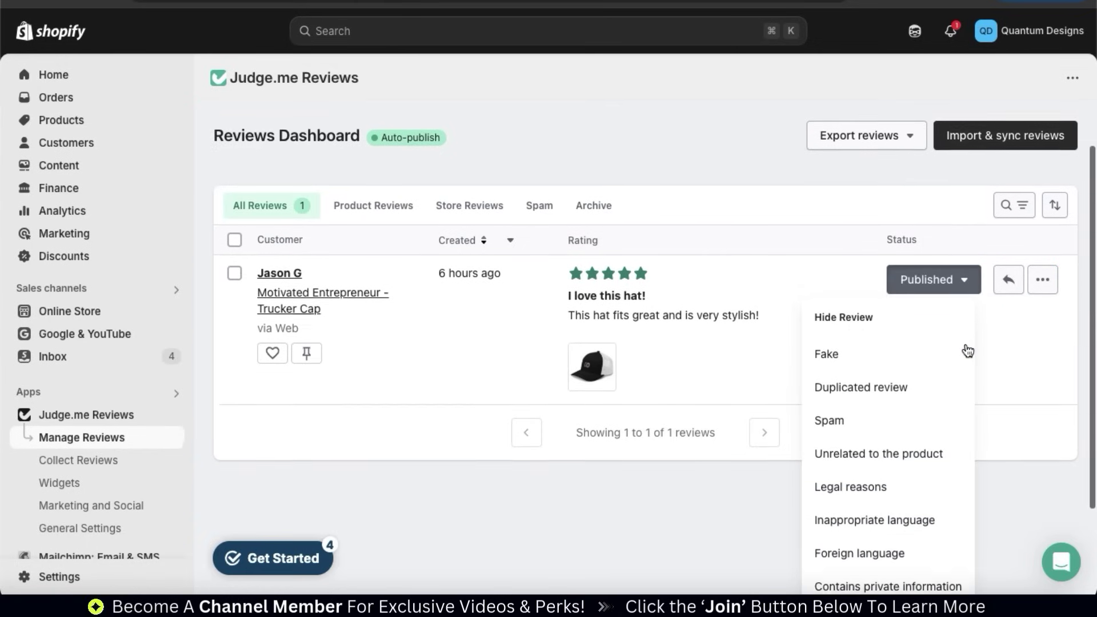
scroll(967, 350, "down", 4)
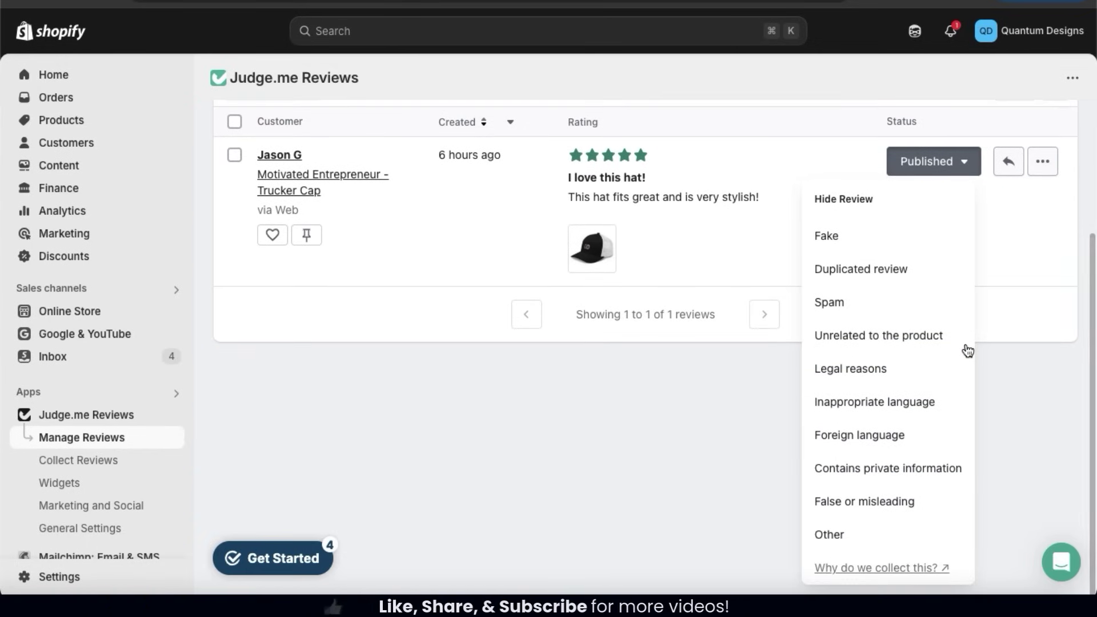
scroll(966, 349, "up", 3)
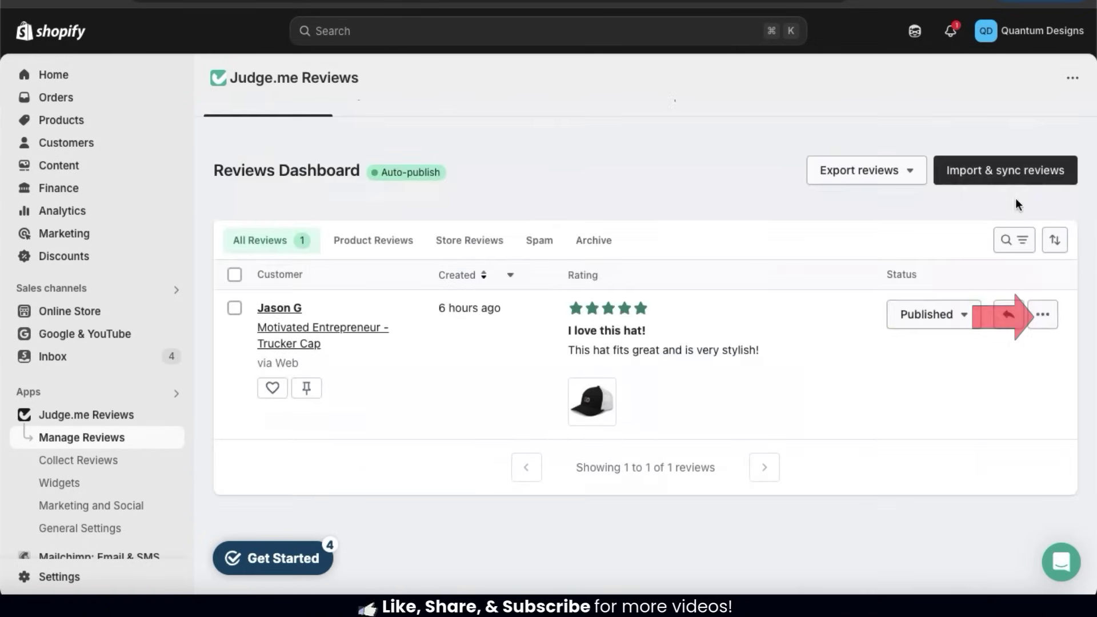
left_click(1041, 318)
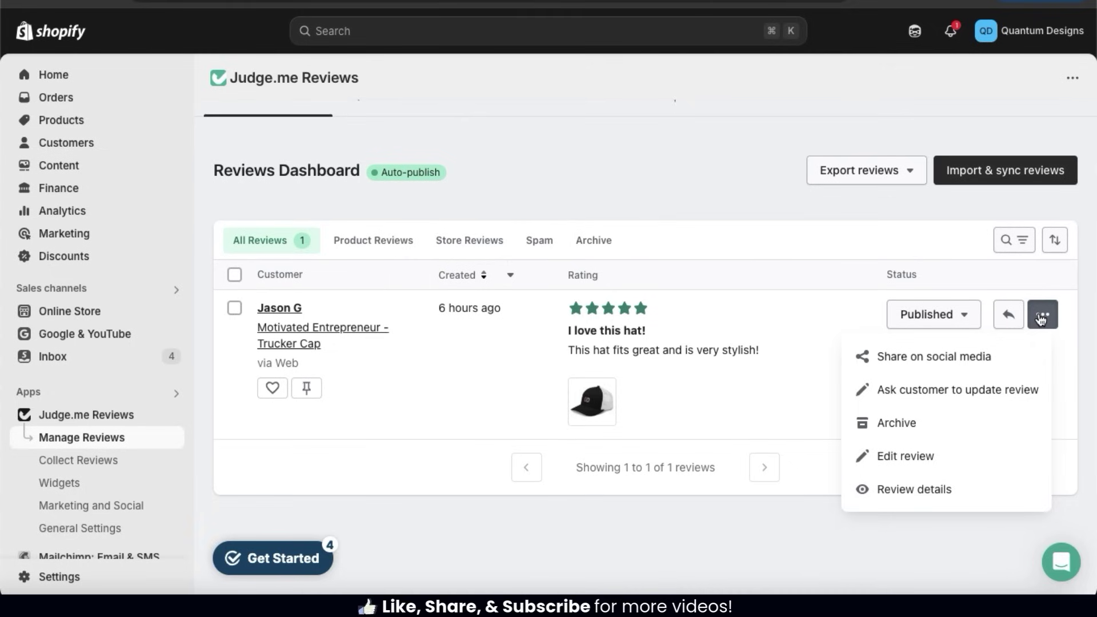
left_click(892, 522)
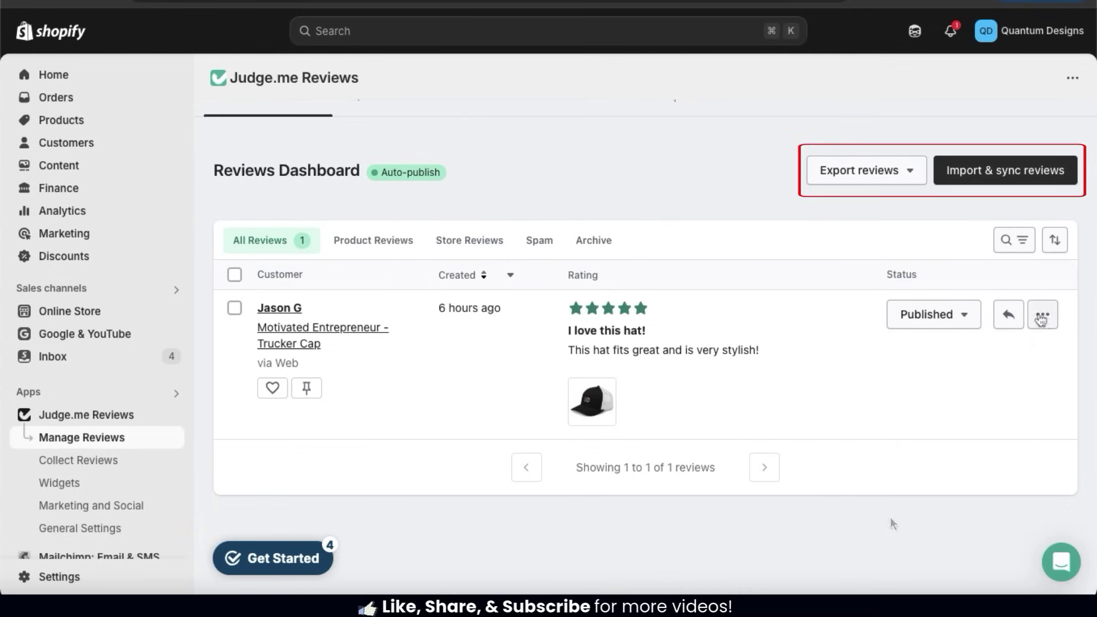